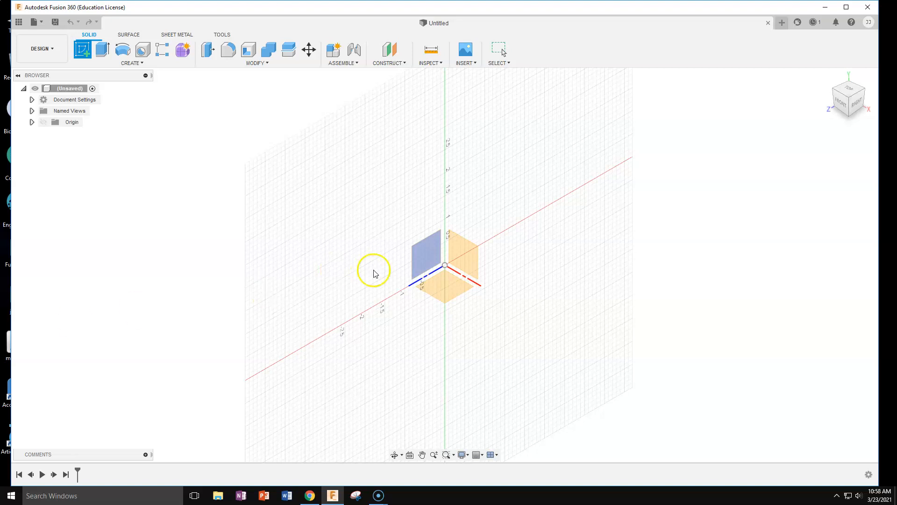
# Step: Sketch a rectangle 5.75 in wide and 3 in high on the horizontal plane, with its lower-left corner at the origin
pyautogui.click(452, 291)
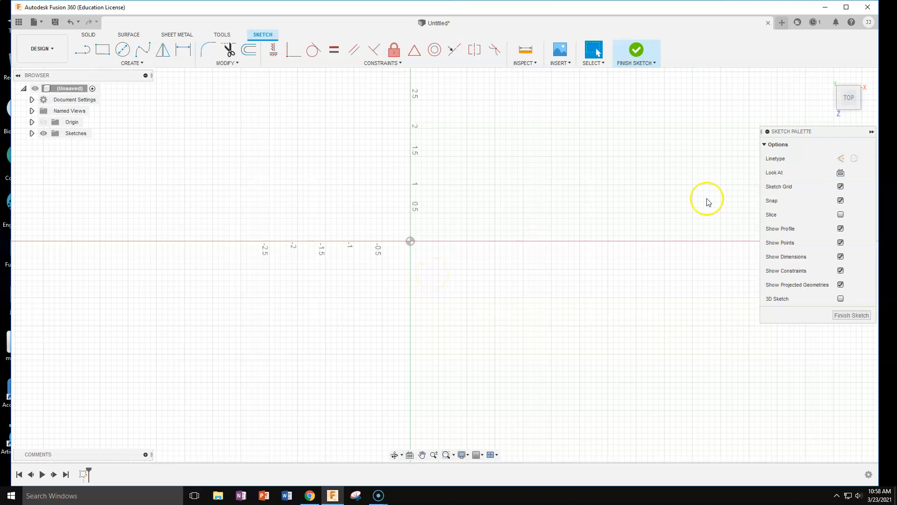
pyautogui.moveTo(848, 99)
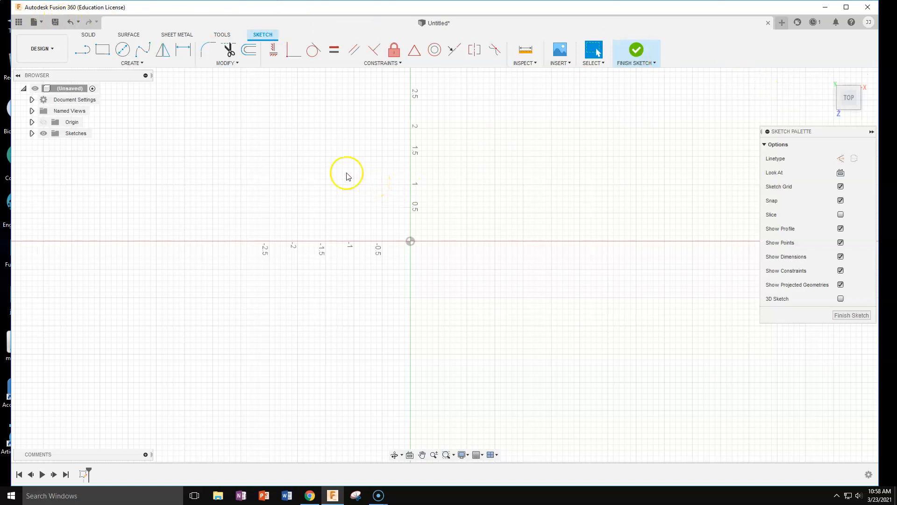
pyautogui.click(105, 50)
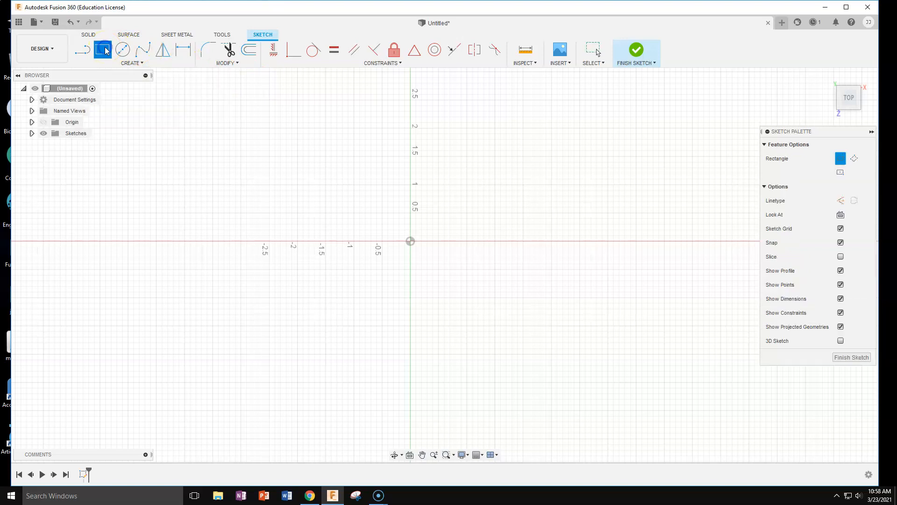
pyautogui.click(410, 241)
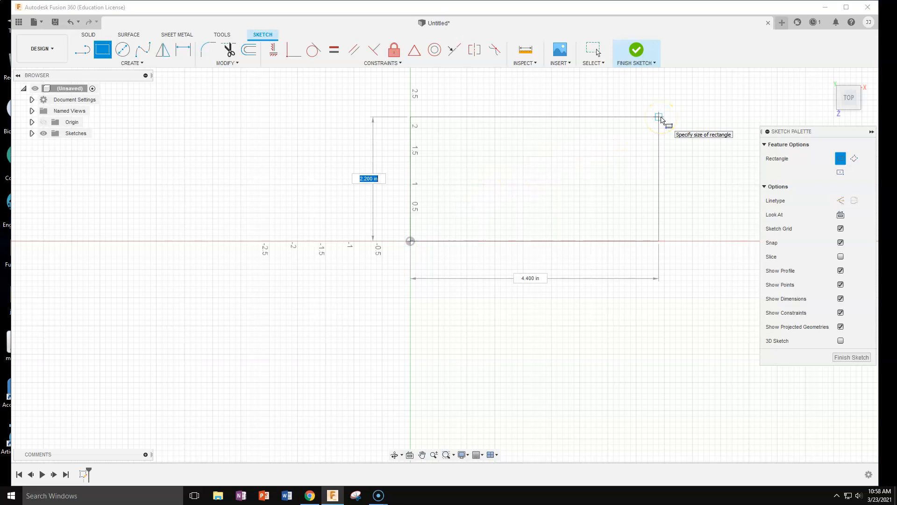
pyautogui.press('Tab')
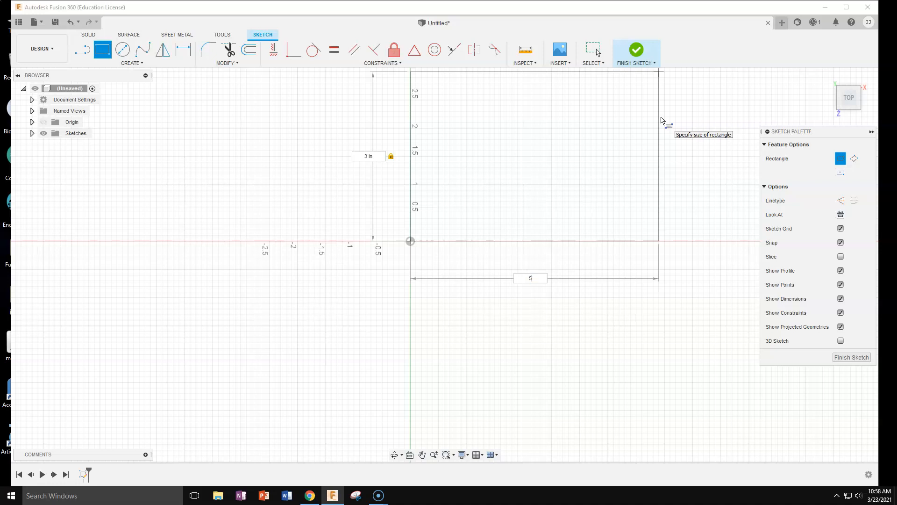
pyautogui.write('5.75')
pyautogui.press('Return')
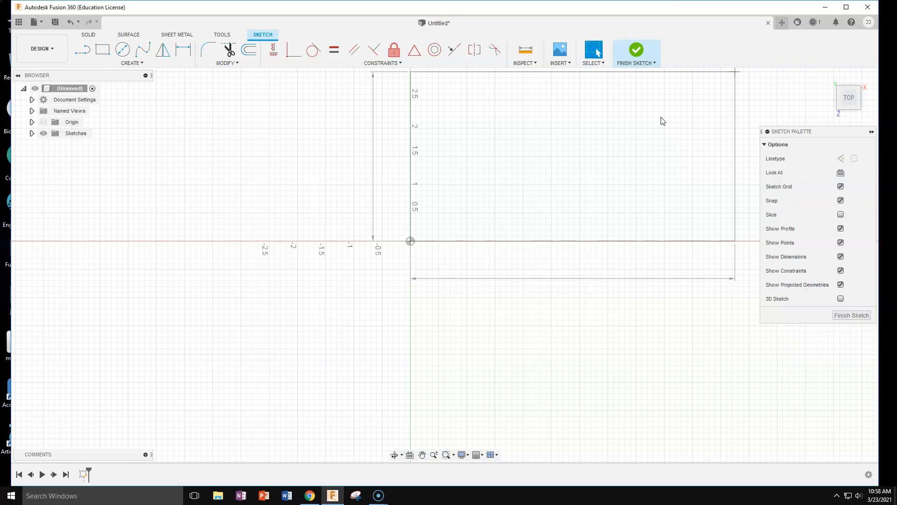
pyautogui.click(608, 160)
pyautogui.scroll(1, 608, 161)
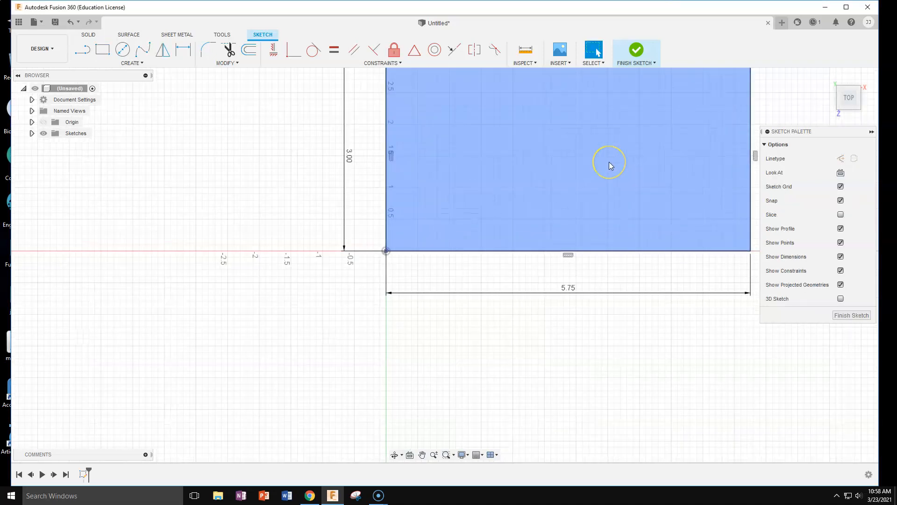
pyautogui.scroll(-4, 609, 161)
pyautogui.click(444, 128)
pyautogui.click(182, 49)
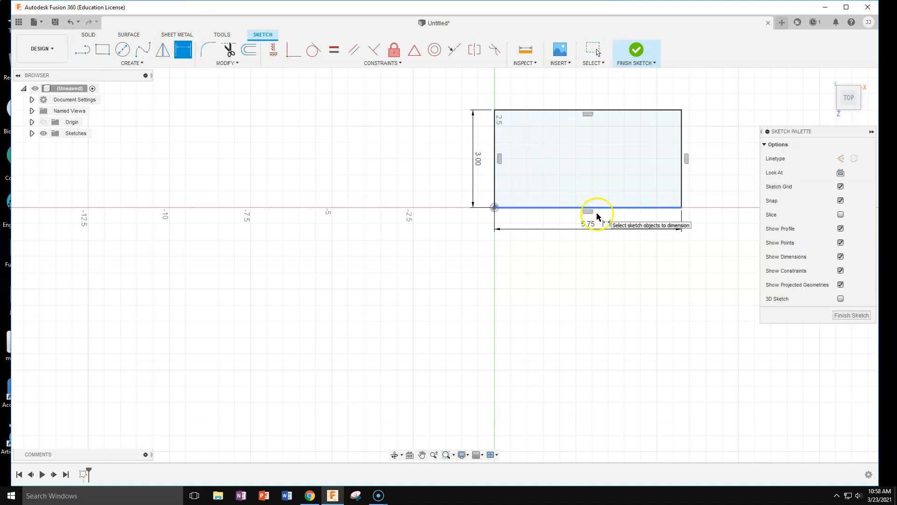
pyautogui.click(595, 235)
pyautogui.click(481, 177)
pyautogui.press('Escape')
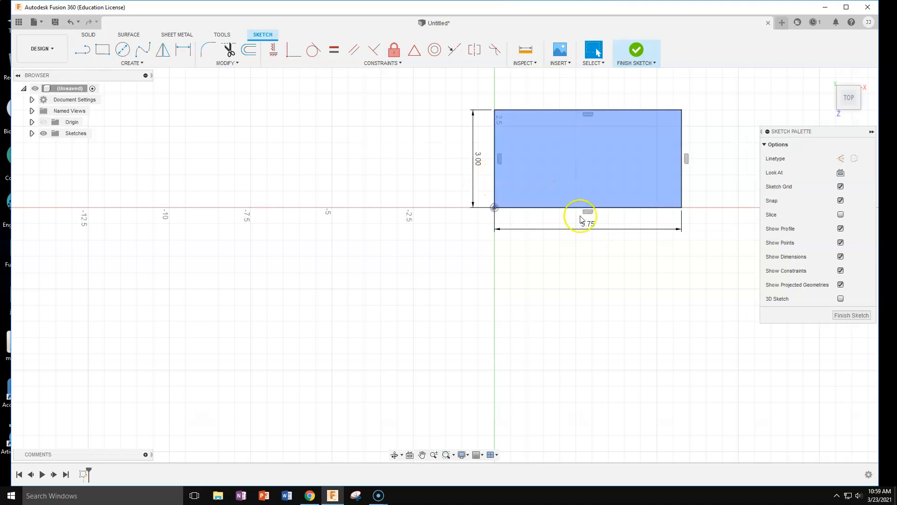
# Step: Reopen the rectangle's width dimension for editing and accept it at 5.75 in
pyautogui.click(594, 225)
pyautogui.doubleClick(594, 225)
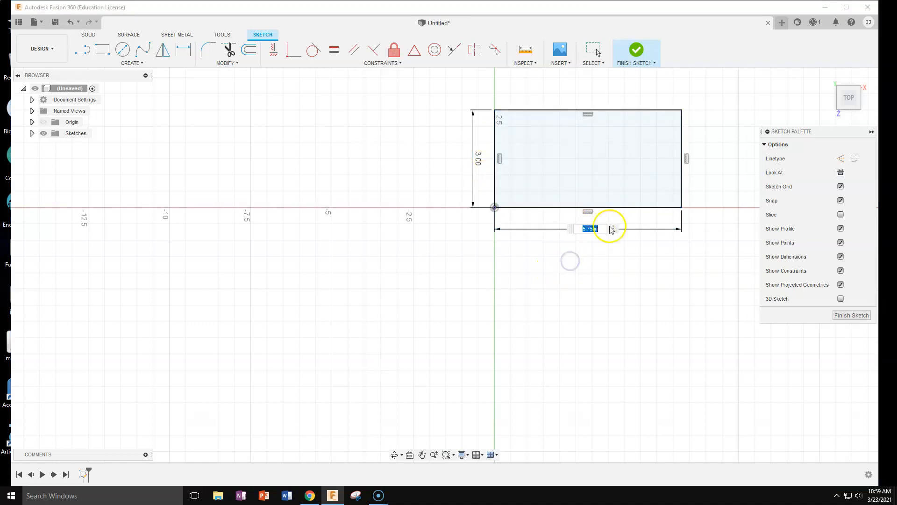
pyautogui.press('Return')
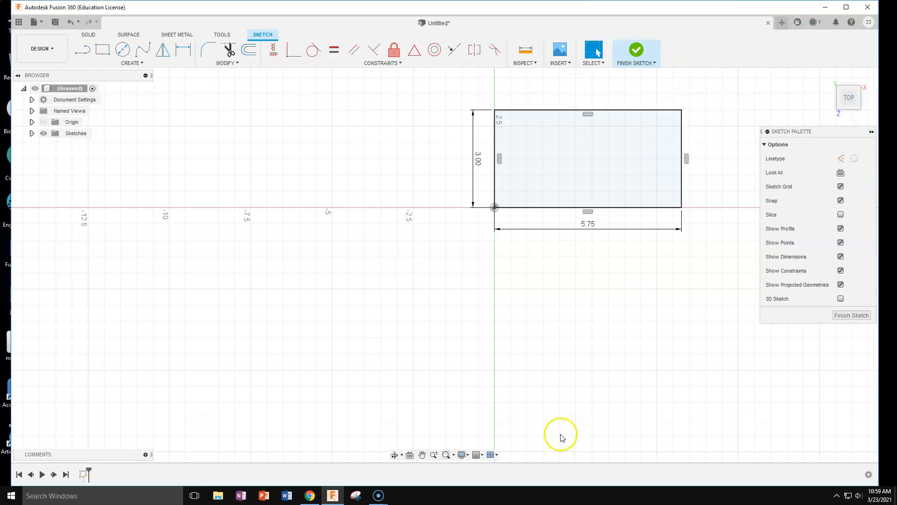
# Step: Finish the sketch and extrude the rectangle upward 0.75 in as a new body
pyautogui.moveTo(635, 296)
pyautogui.mouseDown(button='middle')
pyautogui.moveTo(507, 306)
pyautogui.moveTo(458, 351)
pyautogui.moveTo(469, 357)
pyautogui.mouseUp(button='middle')
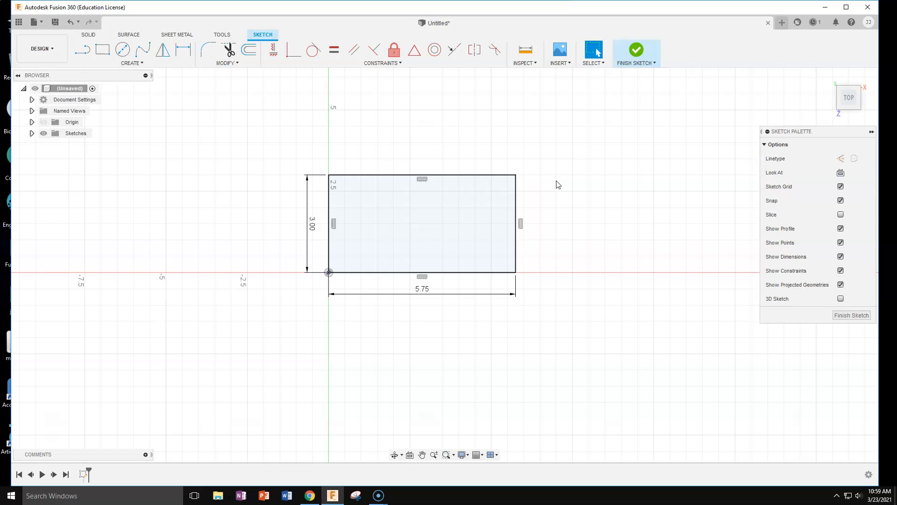
pyautogui.click(638, 51)
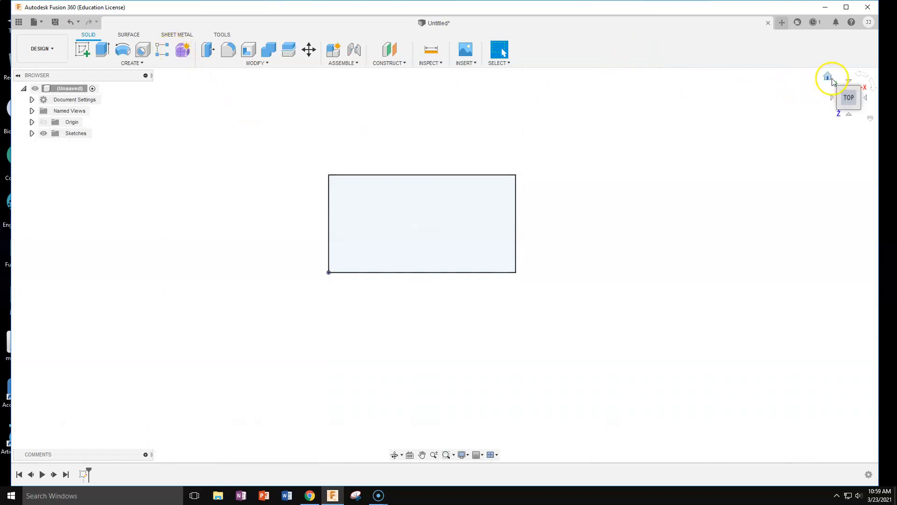
pyautogui.click(829, 76)
pyautogui.scroll(-6, 646, 212)
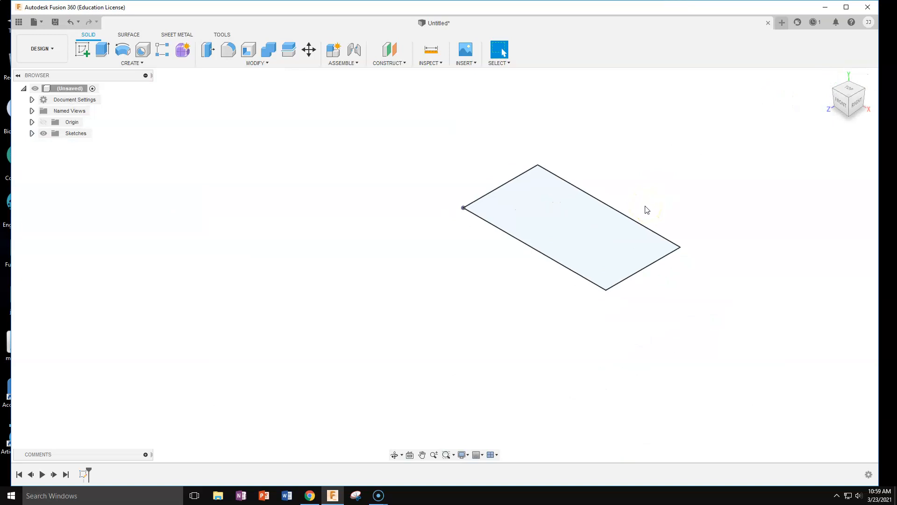
pyautogui.click(101, 51)
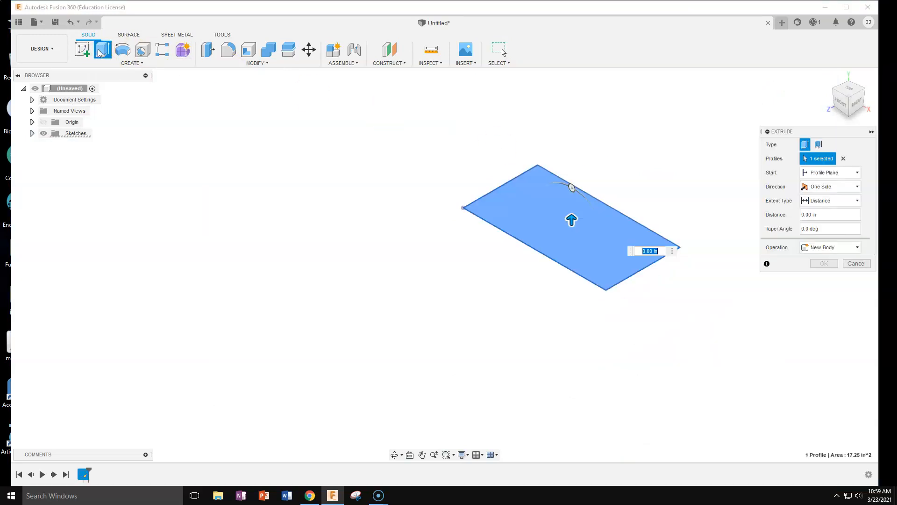
pyautogui.moveTo(828, 79)
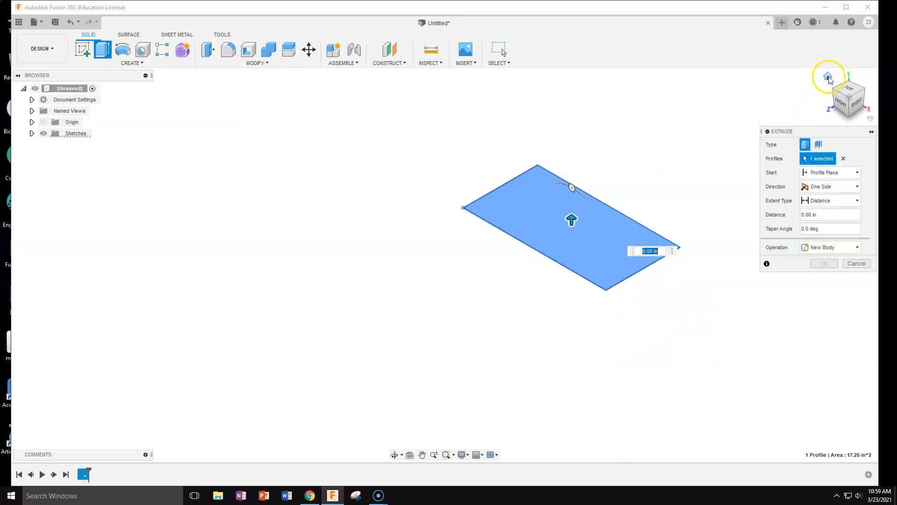
pyautogui.write('0.75')
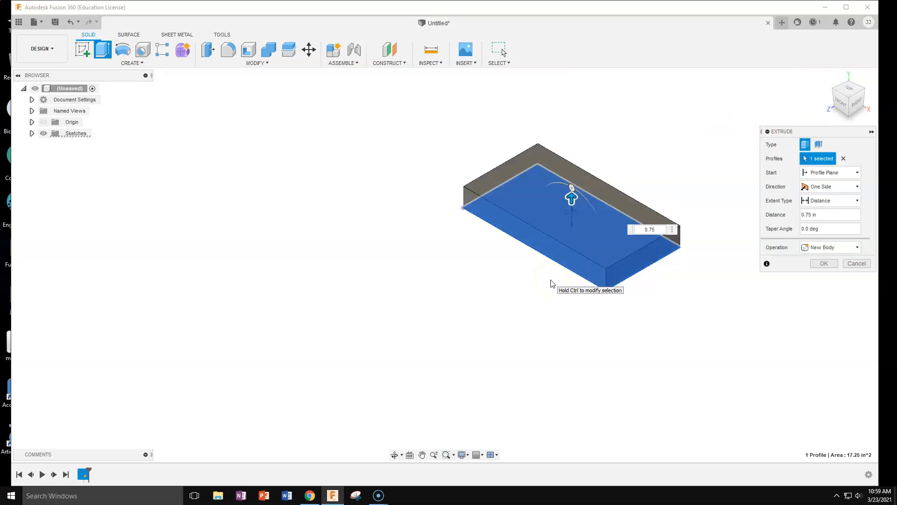
pyautogui.press('Return')
pyautogui.click(535, 271)
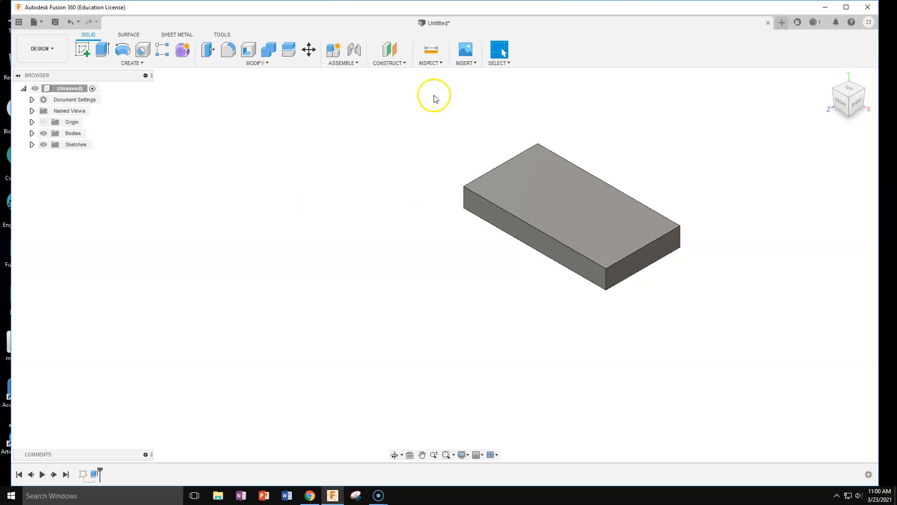
# Step: Start a sketch on the block's top face and draw a 1 in diameter circle centred about 1.3 in from the left edge
pyautogui.click(84, 48)
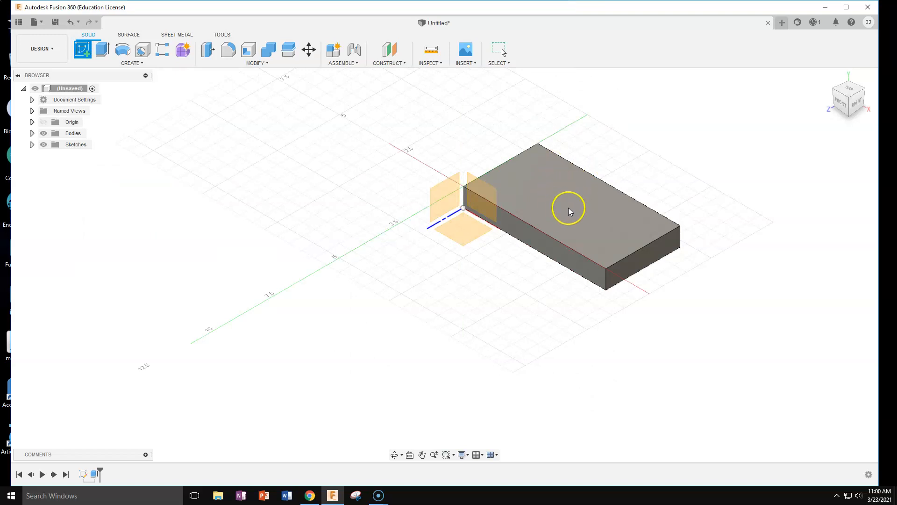
pyautogui.click(566, 192)
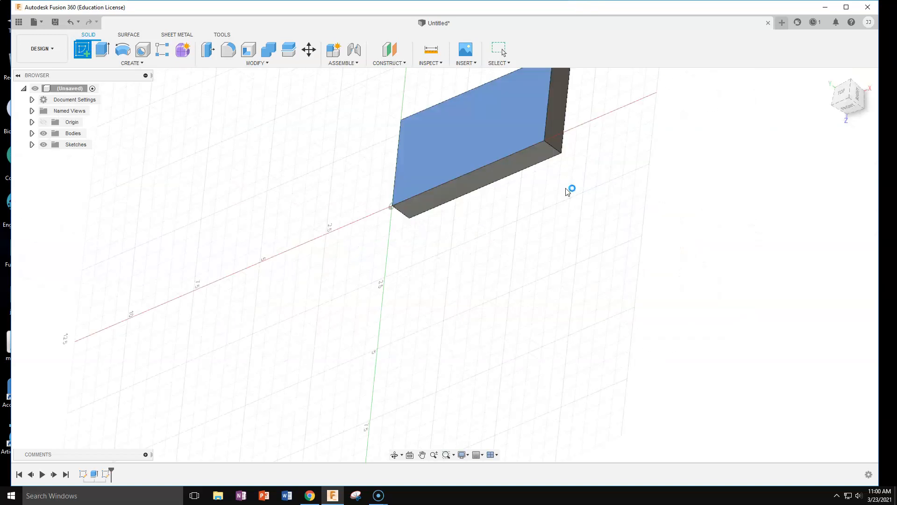
pyautogui.click(553, 211)
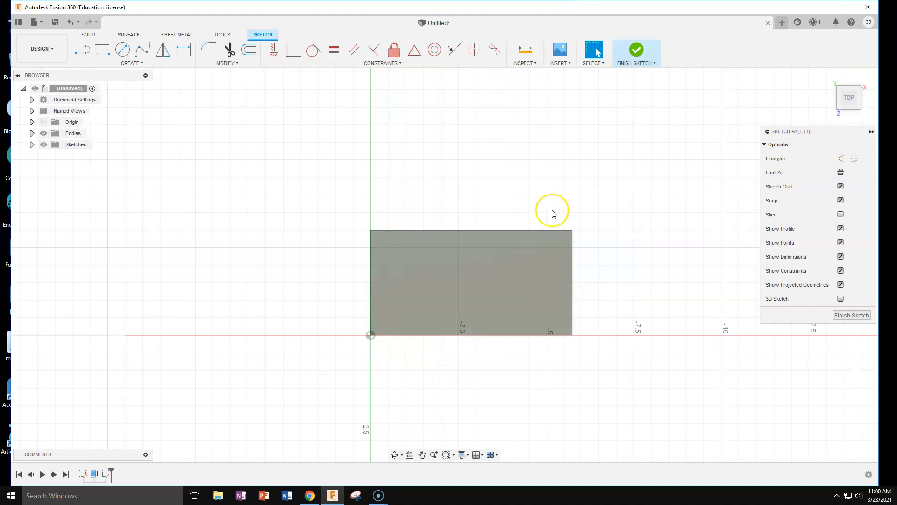
pyautogui.scroll(-1, 553, 213)
pyautogui.scroll(3, 553, 213)
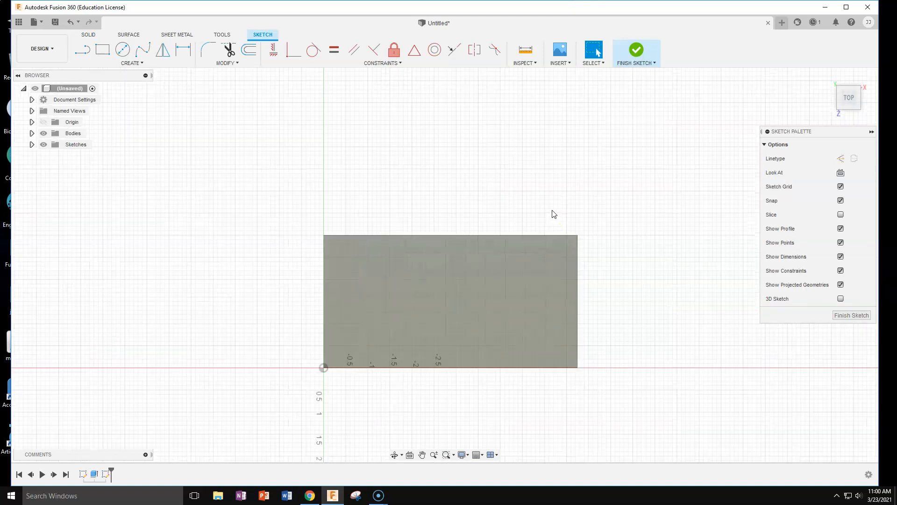
pyautogui.moveTo(635, 244); pyautogui.dragTo(618, 174, button='middle')
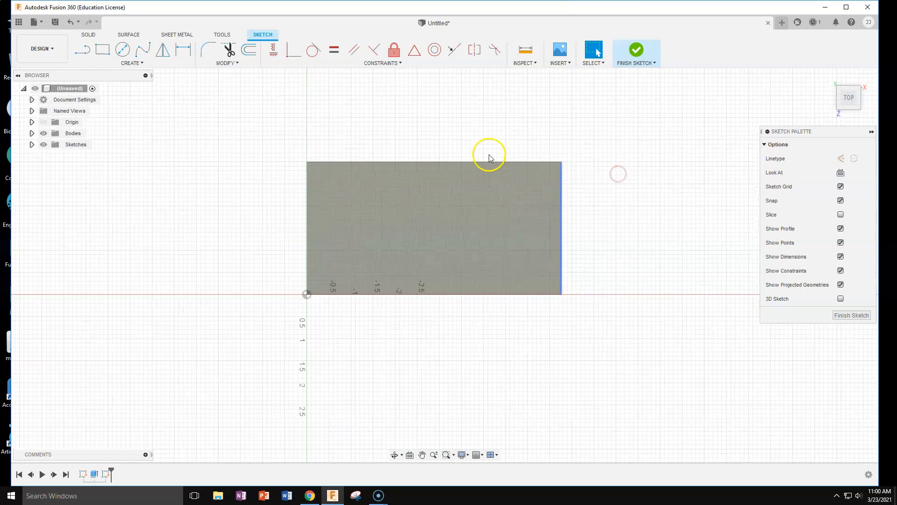
pyautogui.click(123, 50)
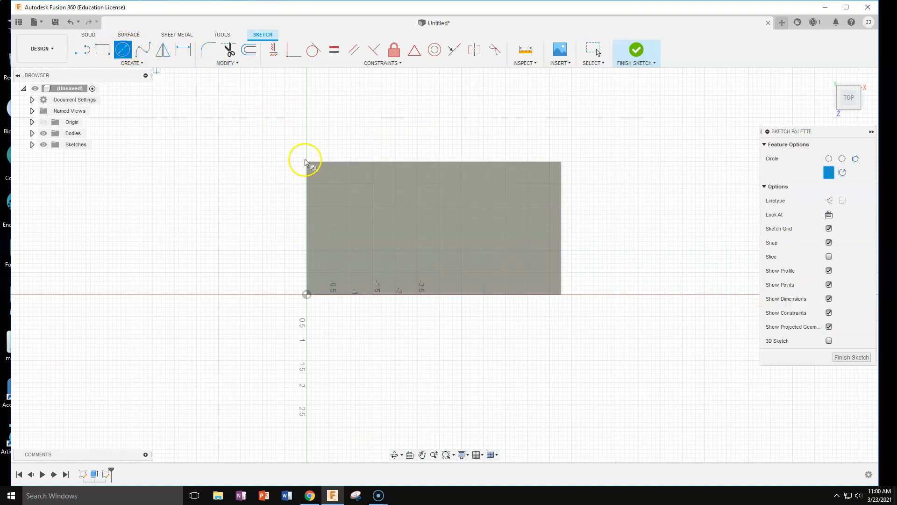
pyautogui.click(364, 228)
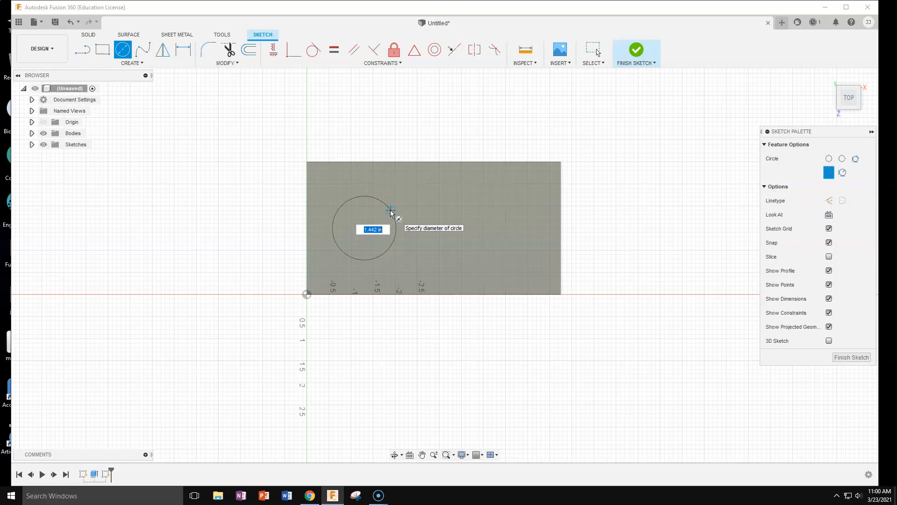
pyautogui.press('Return')
pyautogui.press('Escape')
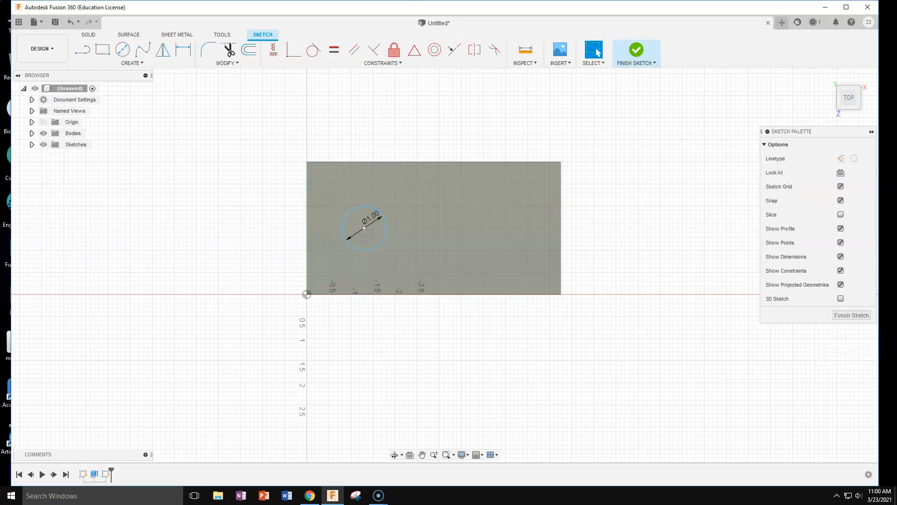
# Step: Dimension the circle's centre 1.5 in from the block's upper edge
pyautogui.click(183, 51)
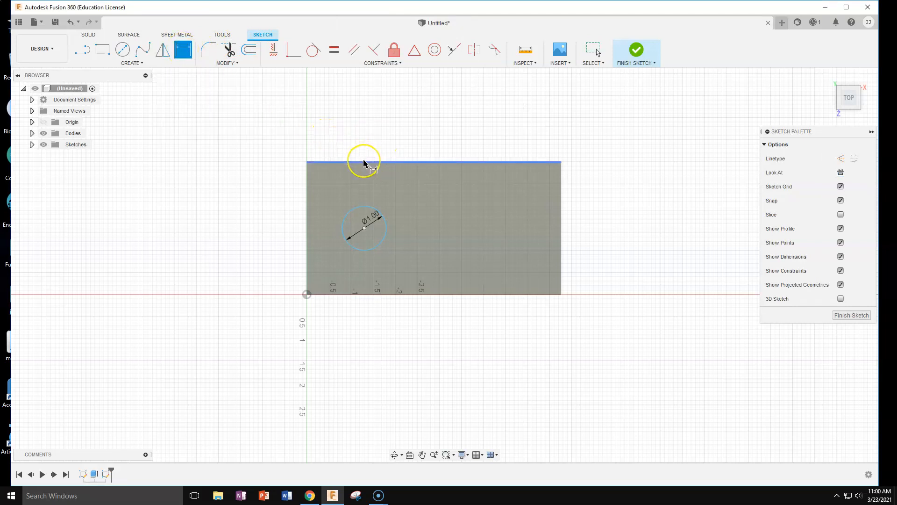
pyautogui.click(364, 228)
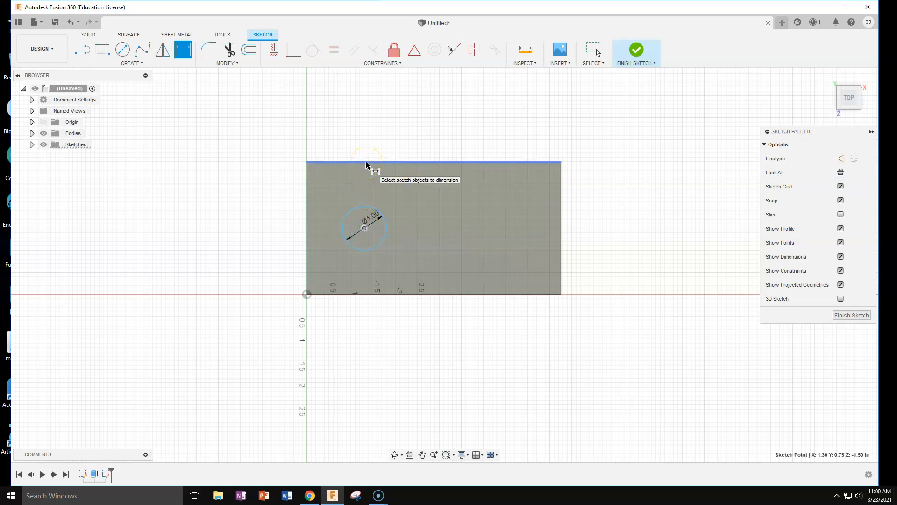
pyautogui.moveTo(365, 165)
pyautogui.mouseDown()
pyautogui.moveTo(304, 184)
pyautogui.moveTo(256, 186)
pyautogui.mouseUp()
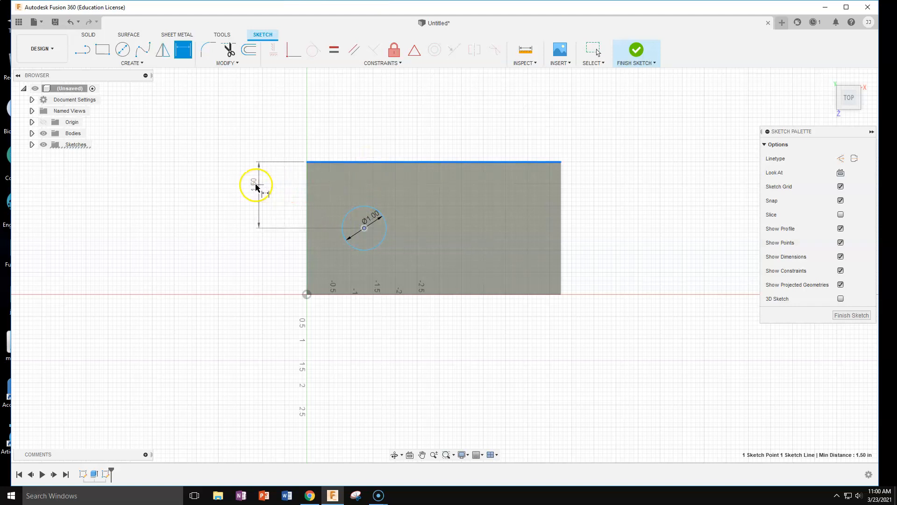
pyautogui.click(273, 201)
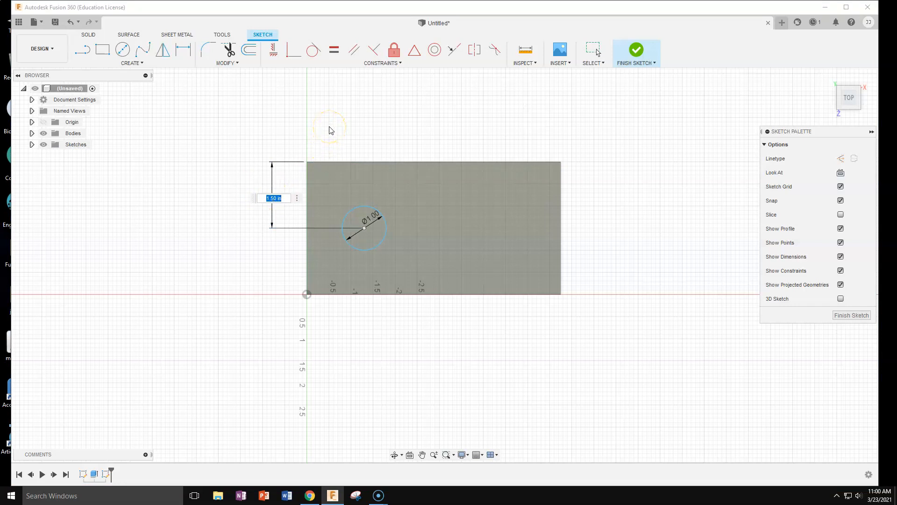
pyautogui.press('Return')
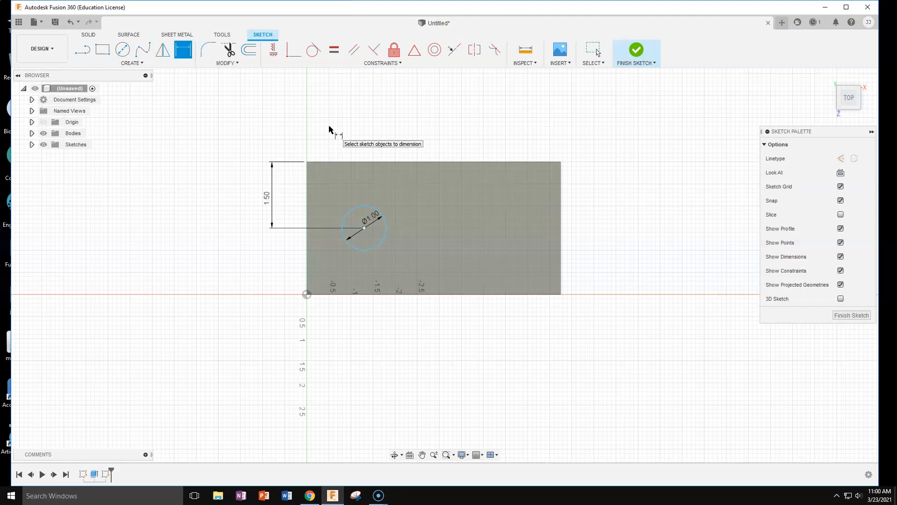
# Step: Dimension the circle's centre 1.75 in from the block's left edge
pyautogui.click(365, 229)
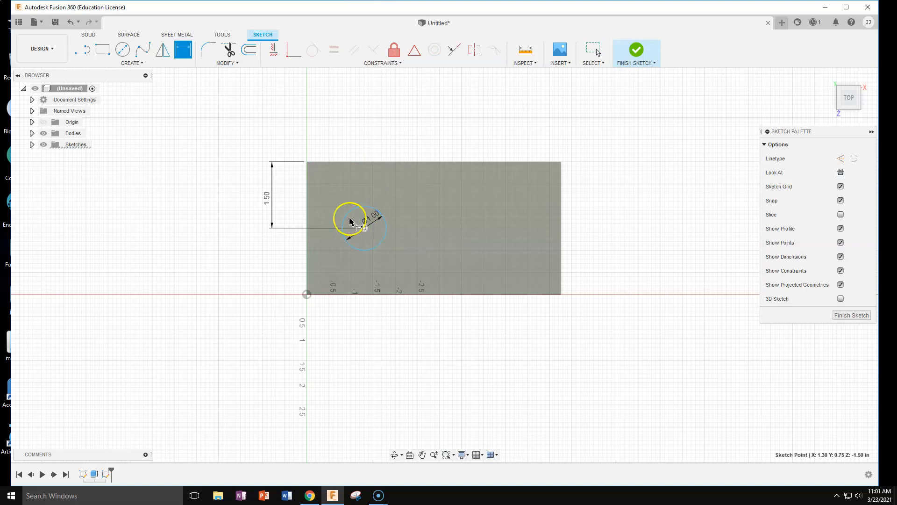
pyautogui.click(307, 219)
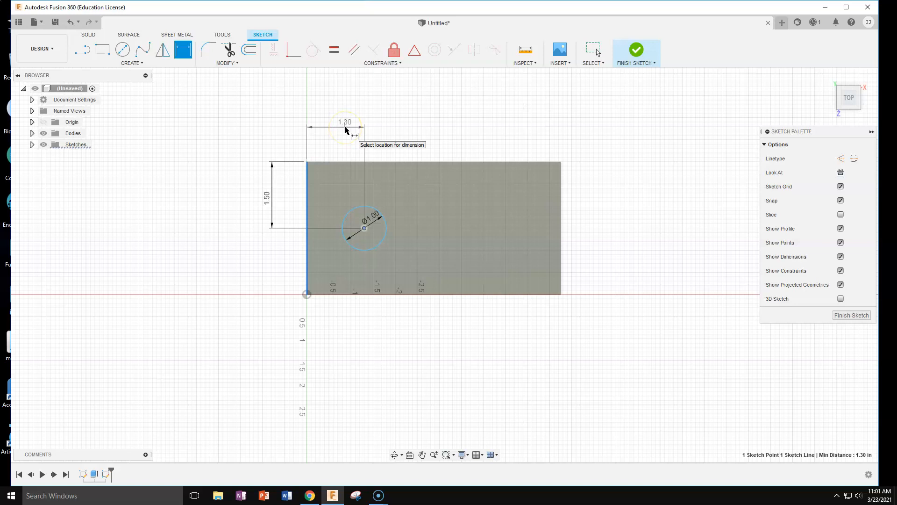
pyautogui.click(341, 136)
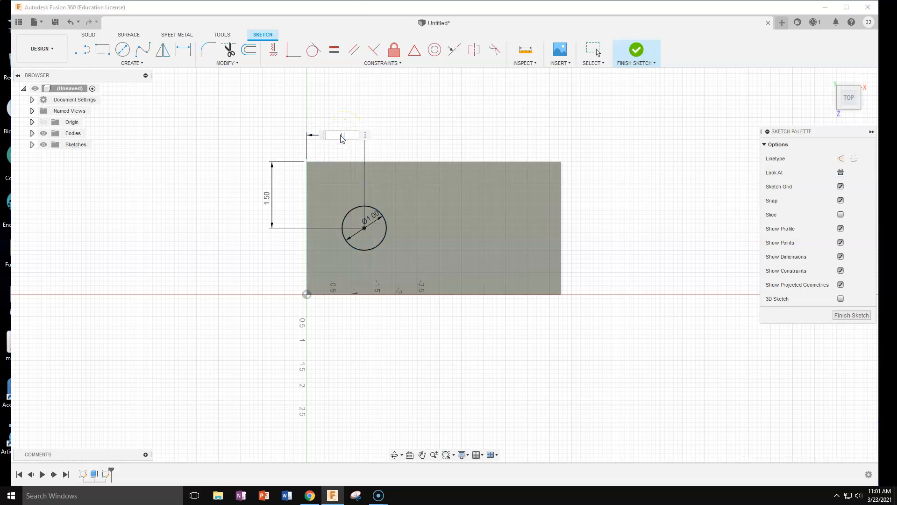
pyautogui.press('Return')
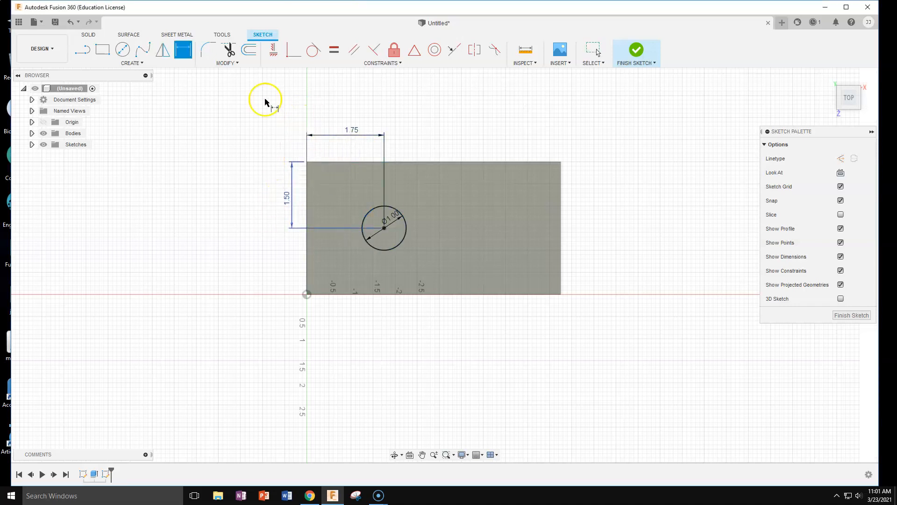
# Step: Leave the dimension command and move the circle's 1.75 and 1.50 location dimensions slightly farther away from the block
pyautogui.press('Escape')
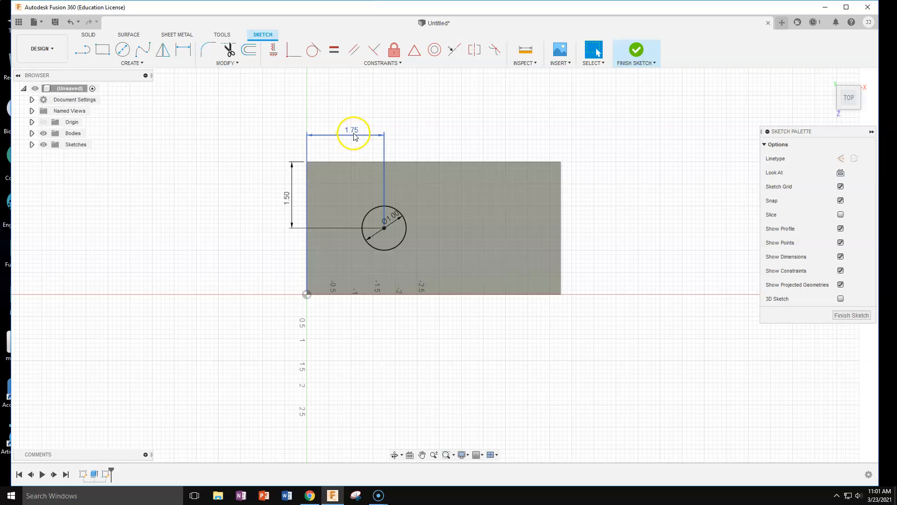
pyautogui.moveTo(352, 135)
pyautogui.mouseDown()
pyautogui.moveTo(350, 194)
pyautogui.moveTo(355, 141)
pyautogui.mouseUp()
pyautogui.moveTo(287, 196); pyautogui.dragTo(285, 196)
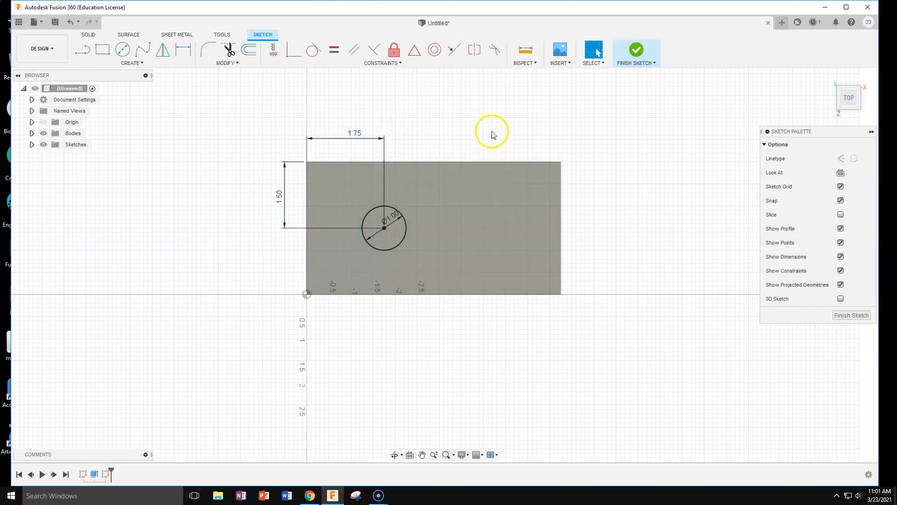
# Step: Sketch a two-point rectangle about 1.3 in by 1.3 in on the block's top face, to the right of the circle
pyautogui.click(103, 50)
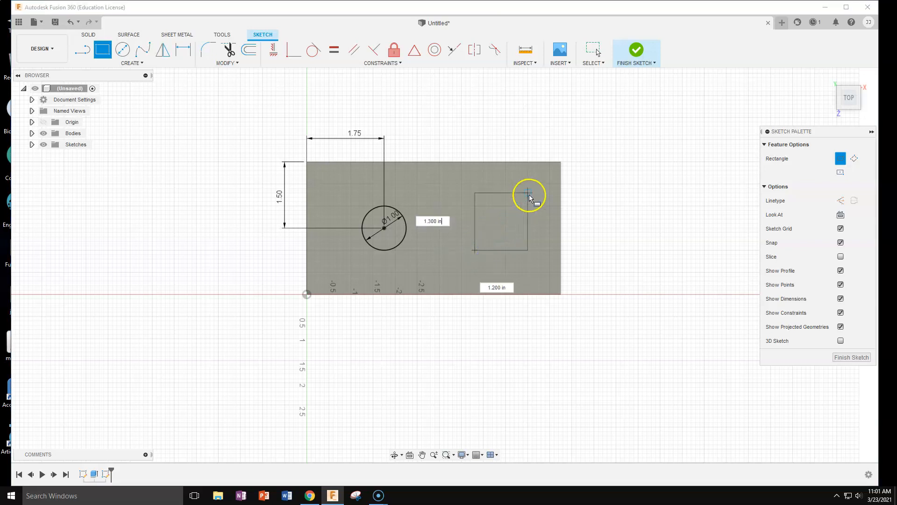
pyautogui.click(530, 193)
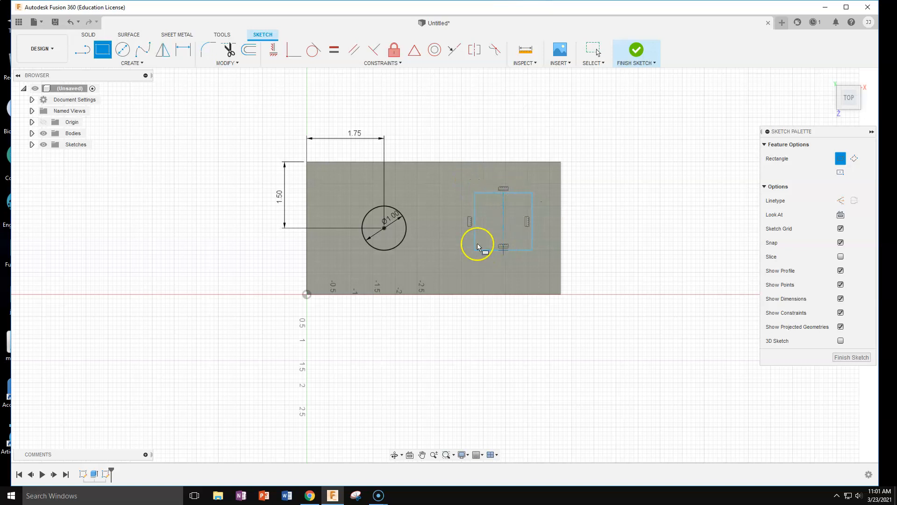
pyautogui.press('Escape')
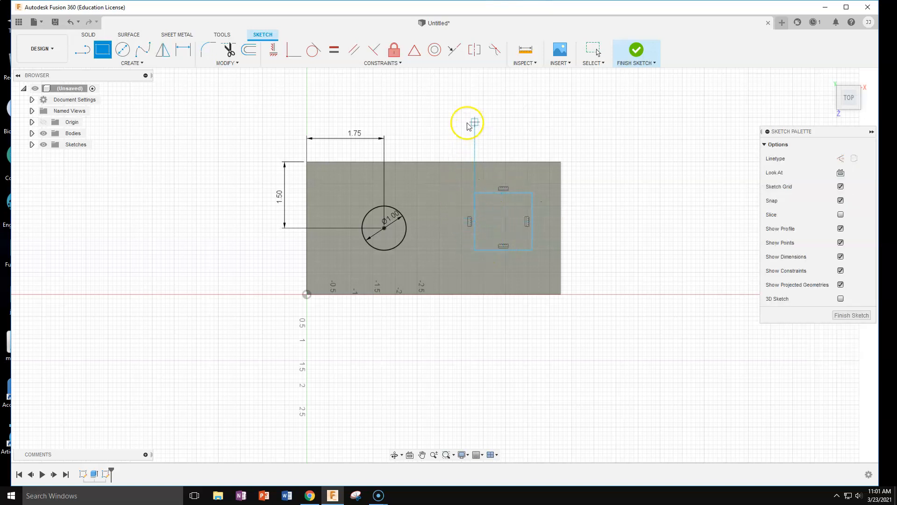
# Step: Dimension the rectangle's height and width to 1 in each
pyautogui.click(189, 55)
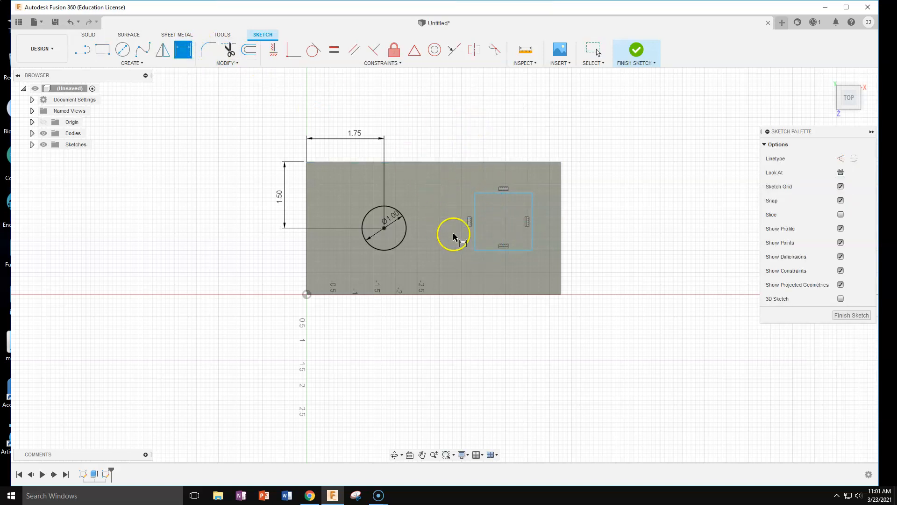
pyautogui.click(475, 236)
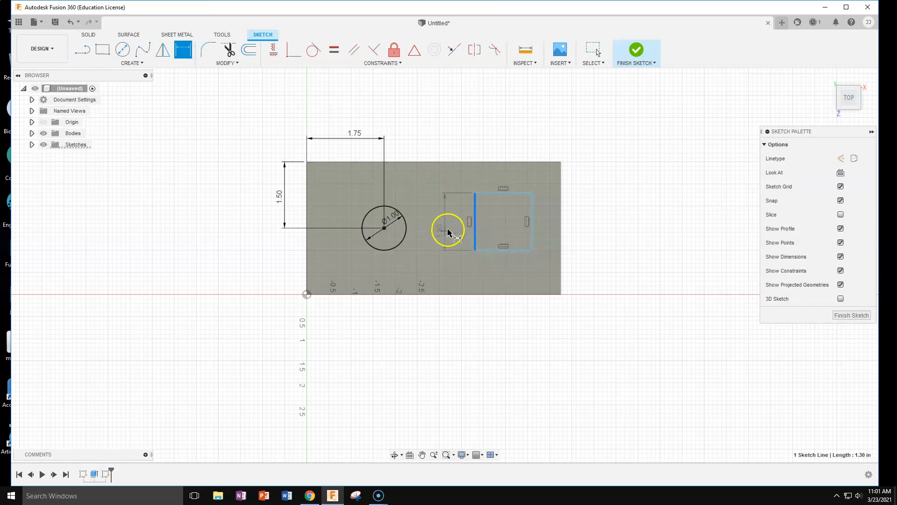
pyautogui.click(453, 228)
pyautogui.write('1')
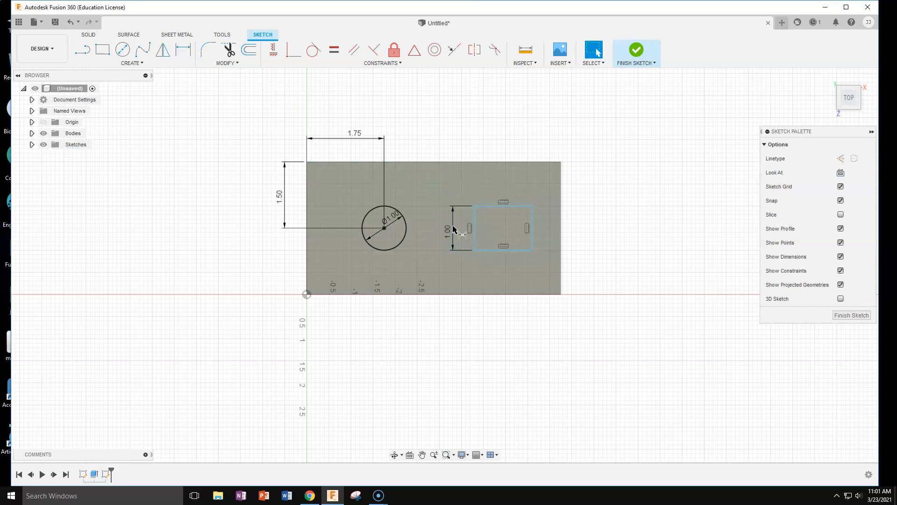
pyautogui.press('Return')
pyautogui.click(513, 251)
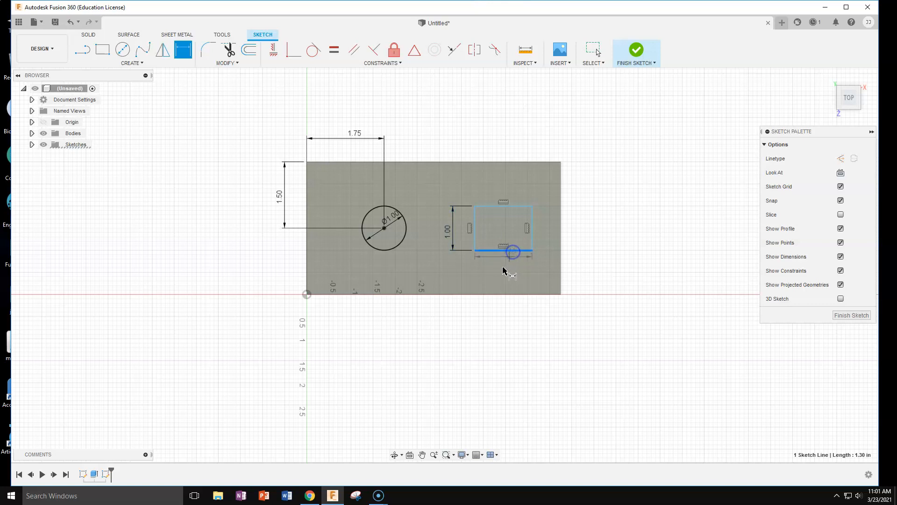
pyautogui.click(504, 270)
pyautogui.write('1')
pyautogui.press('Return')
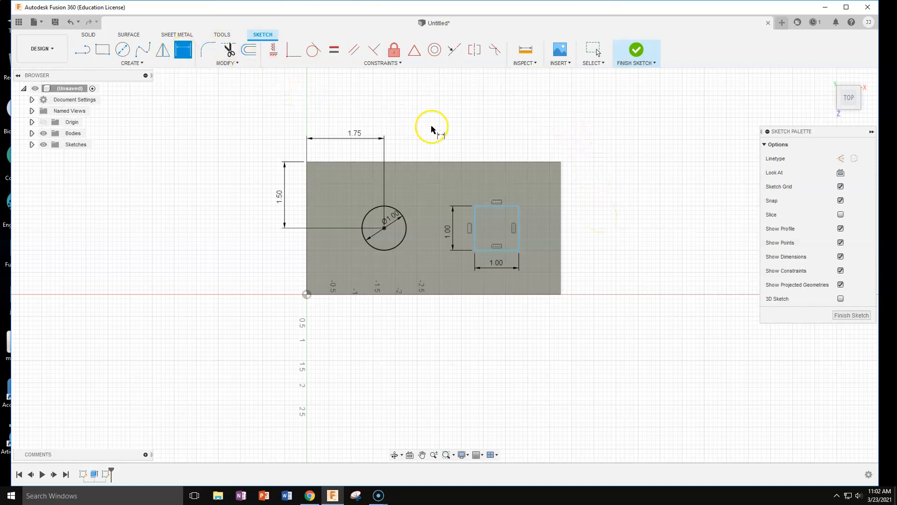
# Step: Dimension the square's upper edge 1 in from the block's upper edge
pyautogui.click(509, 206)
pyautogui.click(517, 162)
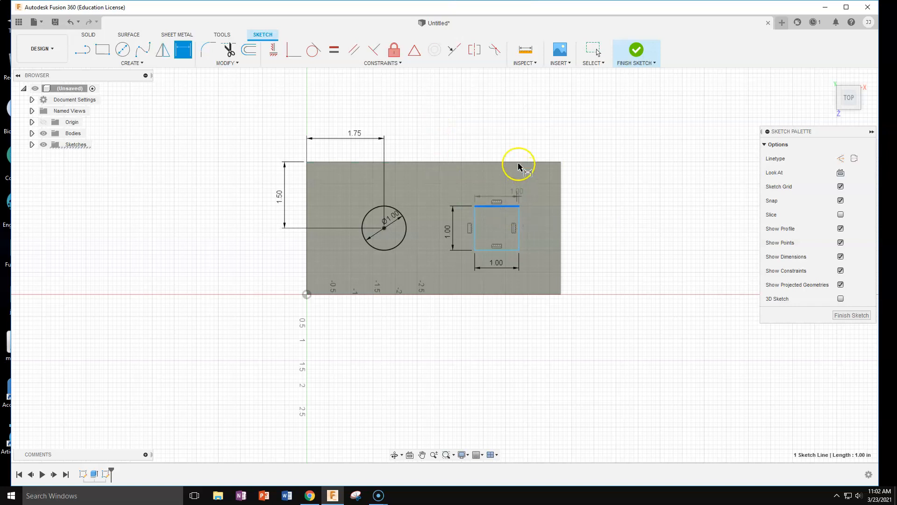
pyautogui.click(517, 163)
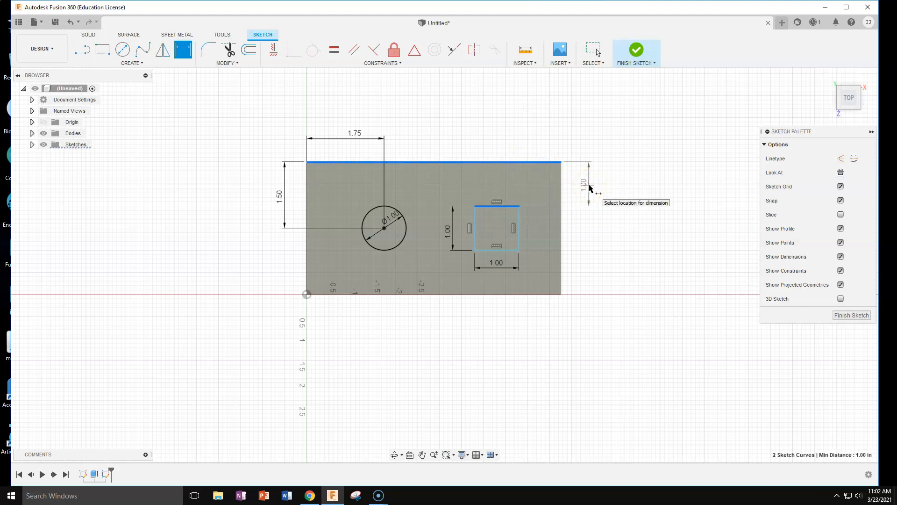
pyautogui.click(590, 187)
pyautogui.click(567, 246)
pyautogui.press('d')
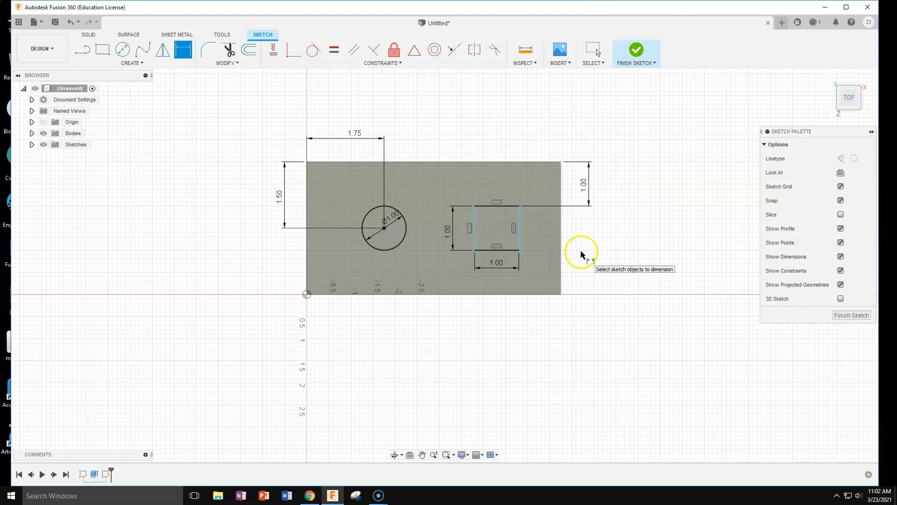
# Step: Dimension the square's right edge 1.25 in from the block's right edge and leave the dimension command
pyautogui.click(518, 229)
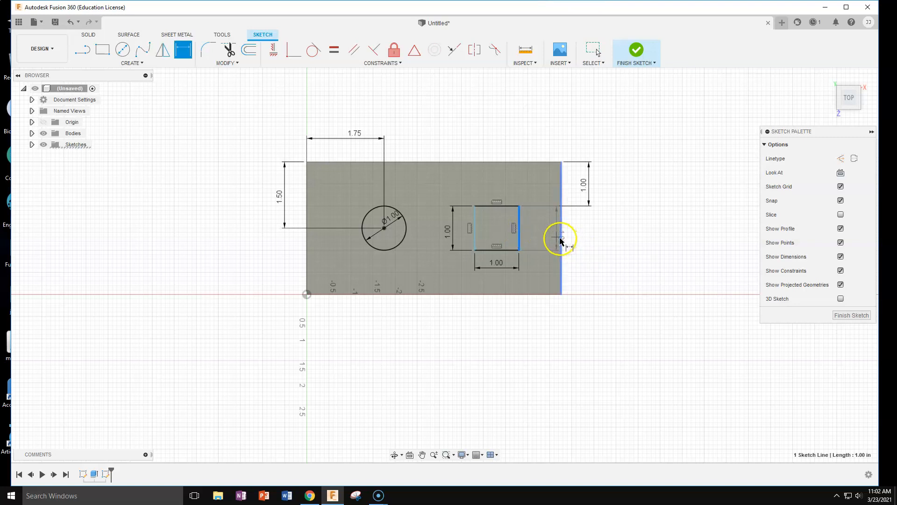
pyautogui.click(561, 242)
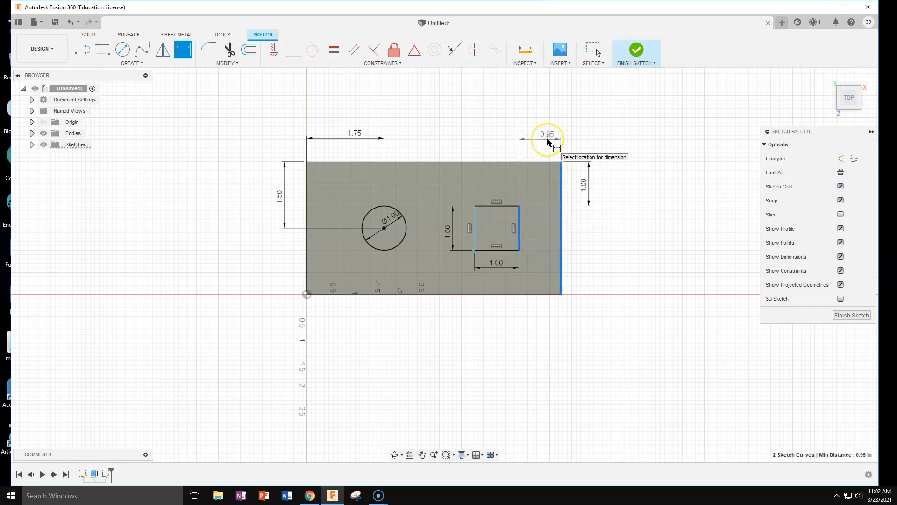
pyautogui.click(548, 141)
pyautogui.write('1.25')
pyautogui.press('Return')
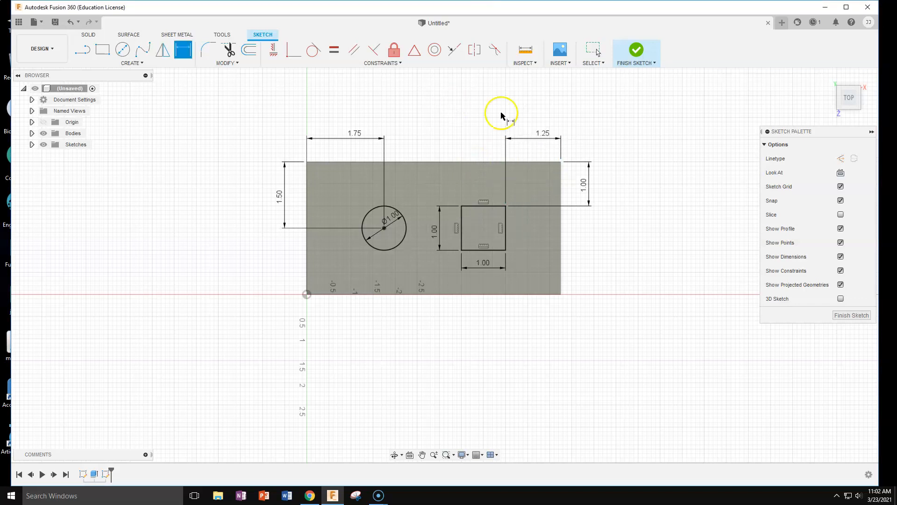
pyautogui.press('Escape')
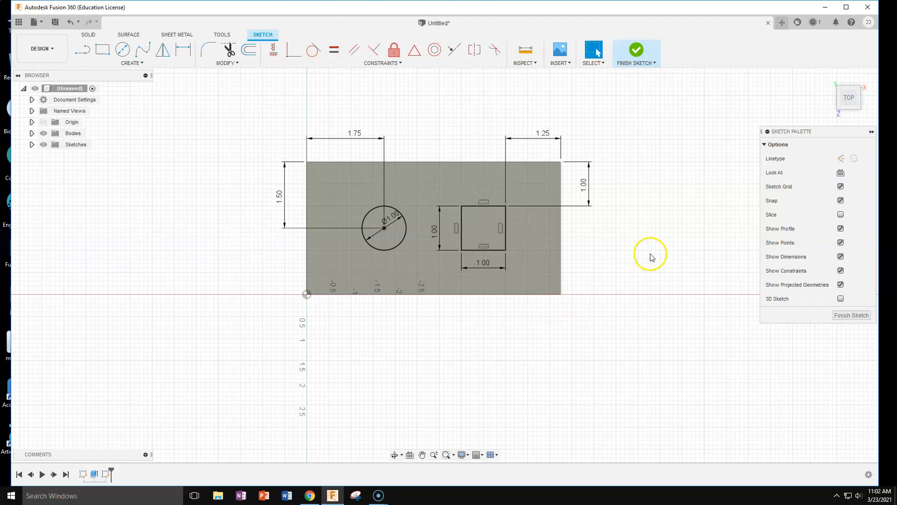
# Step: Finish the sketch and start an extrusion with both the circle and the square as profiles
pyautogui.click(644, 53)
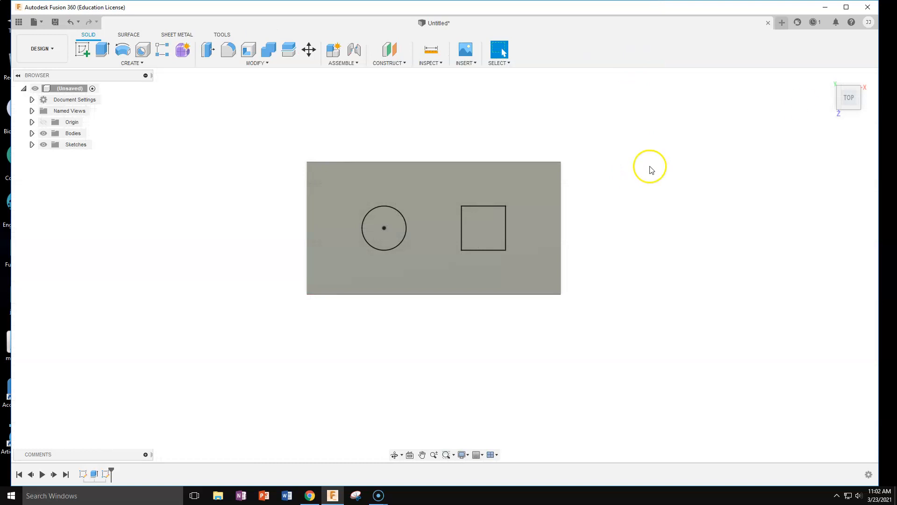
pyautogui.click(827, 77)
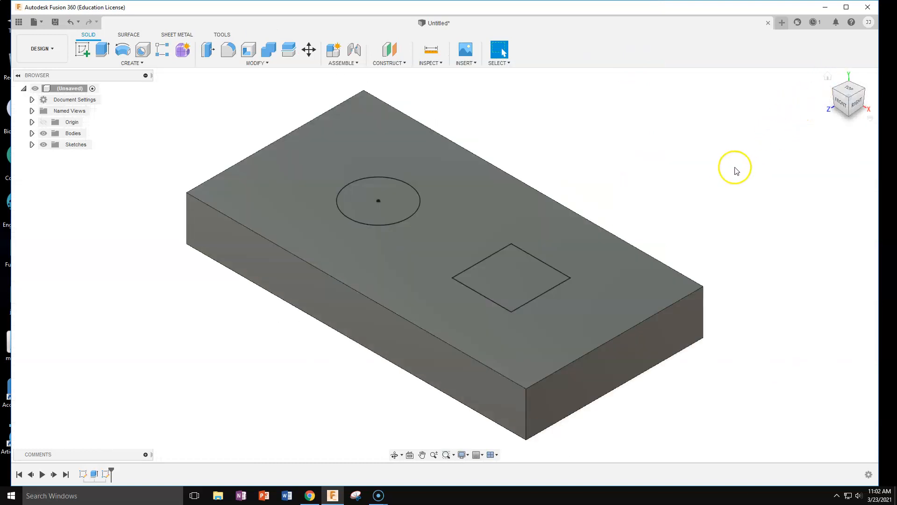
pyautogui.scroll(-5, 733, 173)
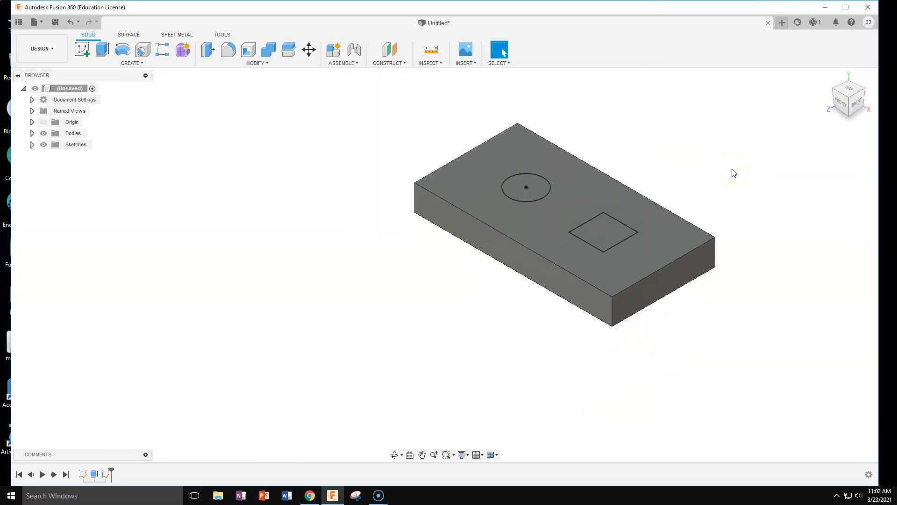
pyautogui.click(105, 50)
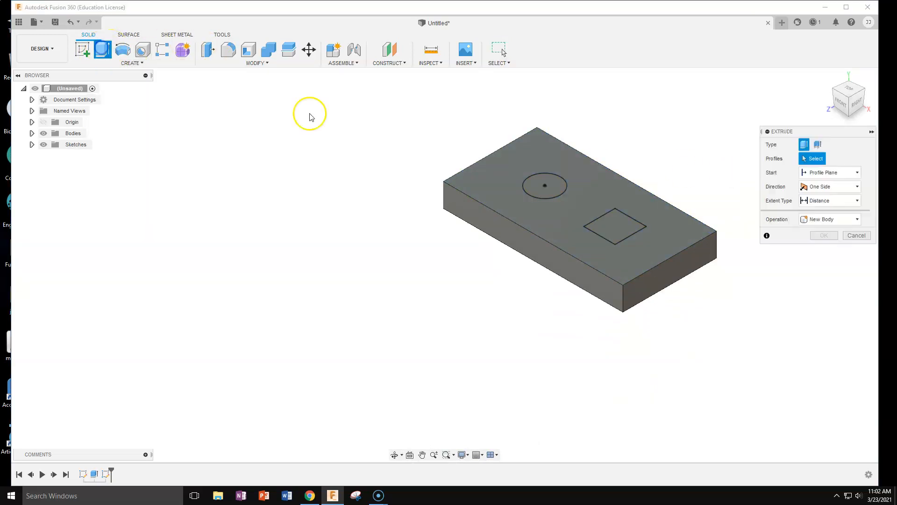
pyautogui.click(551, 192)
pyautogui.click(617, 225)
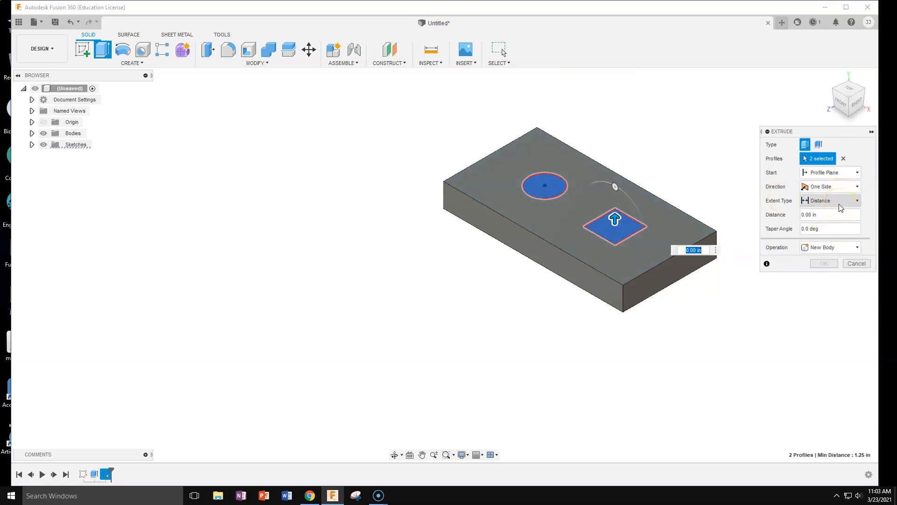
# Step: Try extruding both profiles upward and downward, ending on a joined extrusion of about 2.8 in above the block
pyautogui.moveTo(614, 218); pyautogui.dragTo(607, 134)
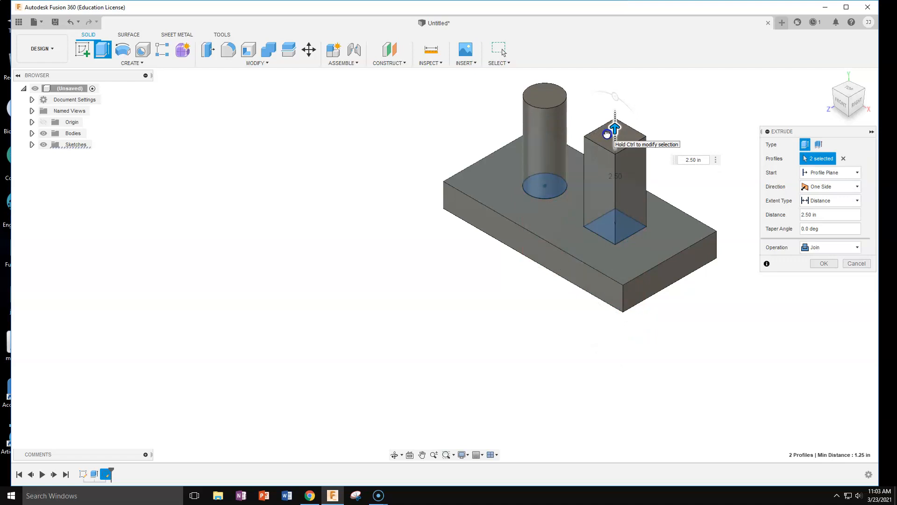
pyautogui.moveTo(606, 134); pyautogui.dragTo(583, 335)
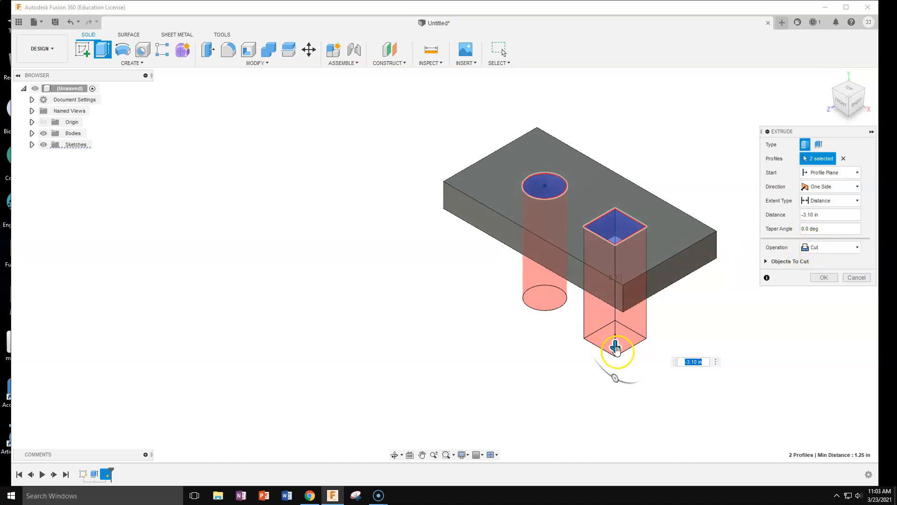
pyautogui.moveTo(615, 345); pyautogui.dragTo(631, 137)
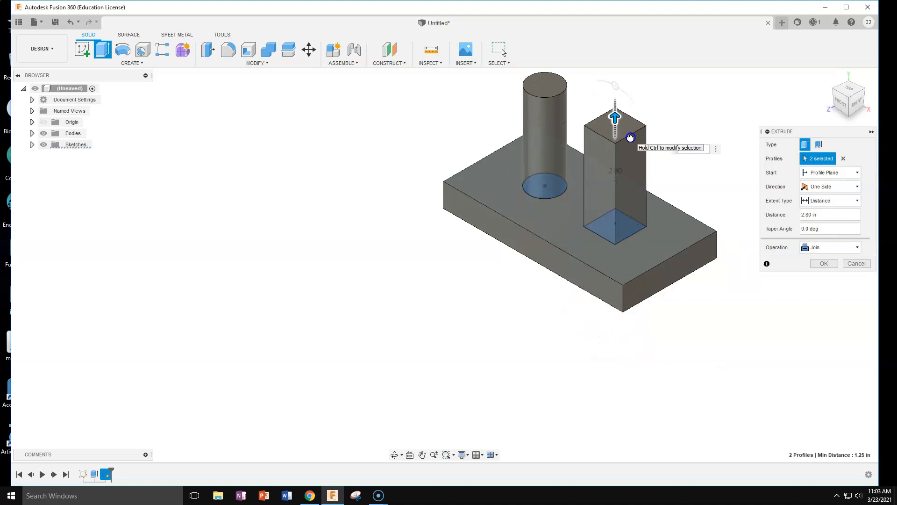
pyautogui.click(858, 249)
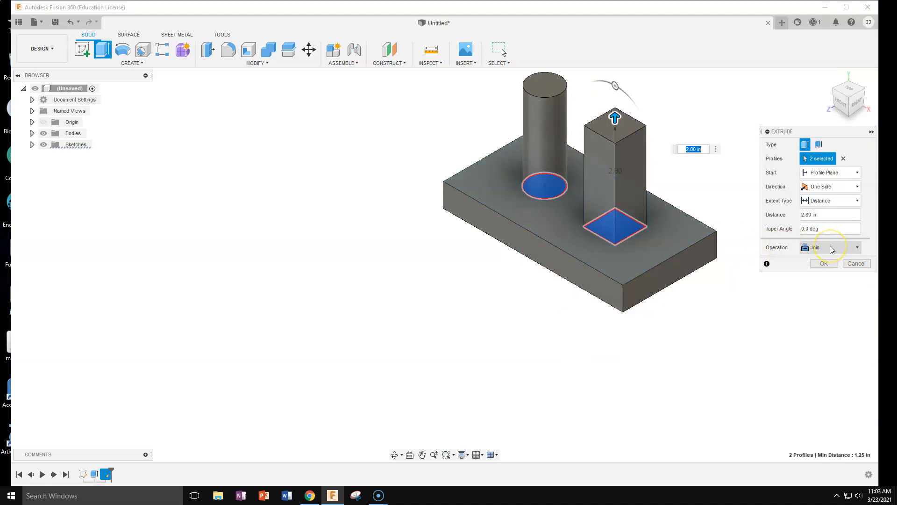
# Step: Extrude the circle and square 2.5 in downward as a cut through the block
pyautogui.moveTo(616, 119); pyautogui.dragTo(590, 311)
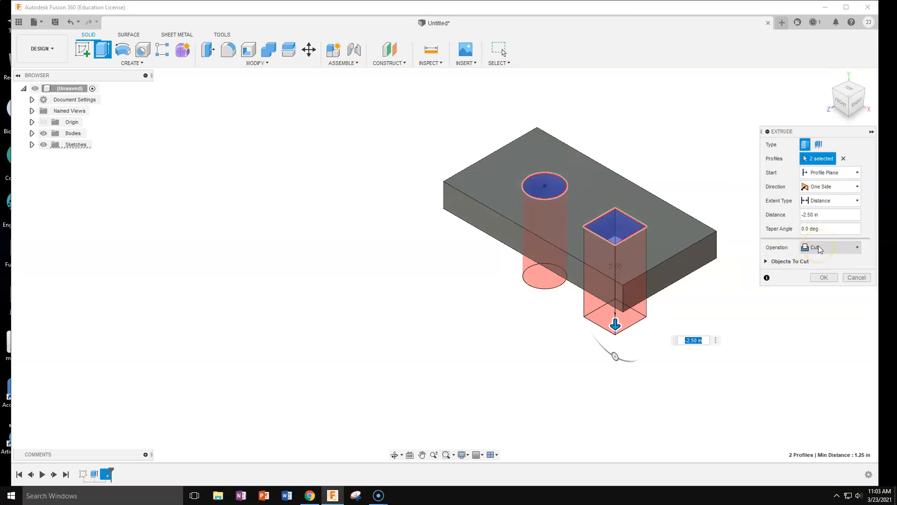
pyautogui.click(823, 279)
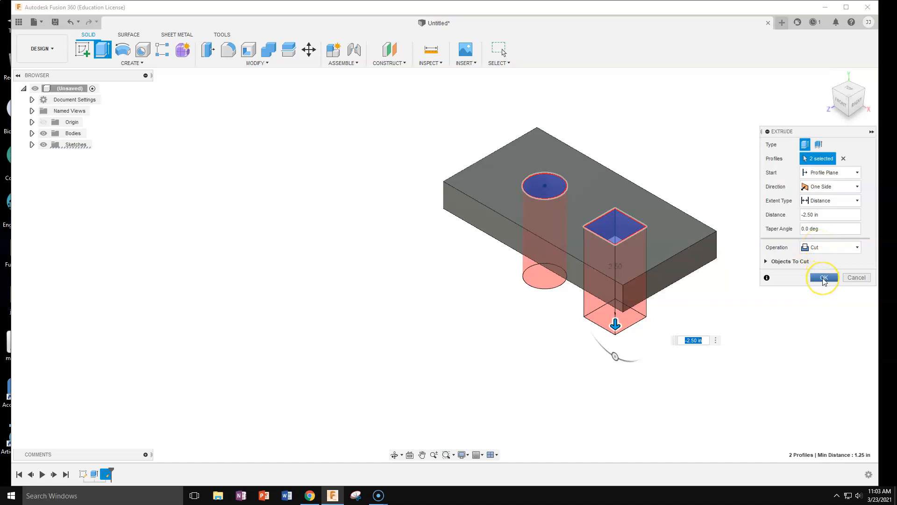
pyautogui.click(824, 279)
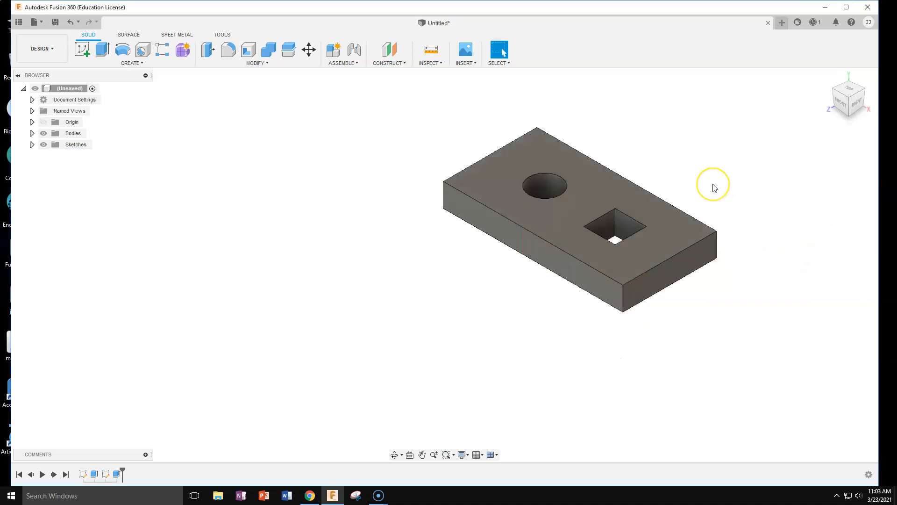
pyautogui.scroll(1, 714, 184)
pyautogui.scroll(1, 713, 187)
pyautogui.scroll(-2, 714, 188)
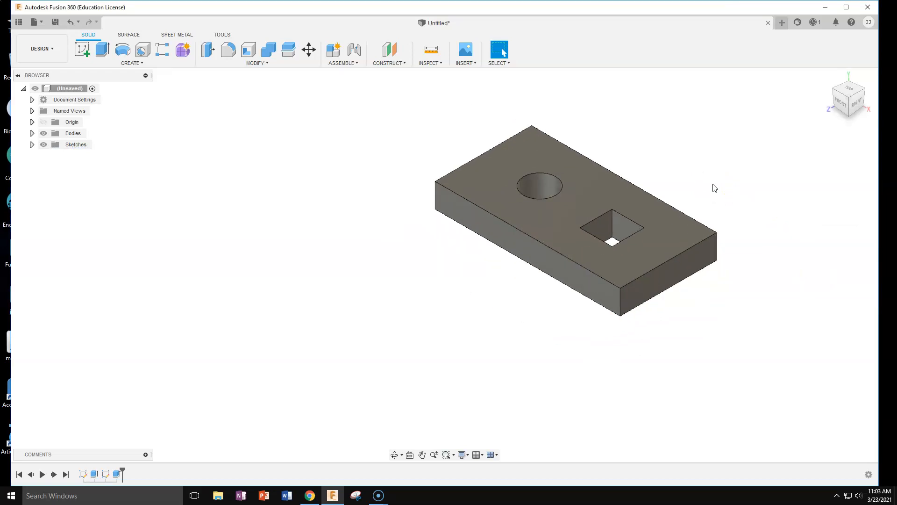
pyautogui.click(829, 77)
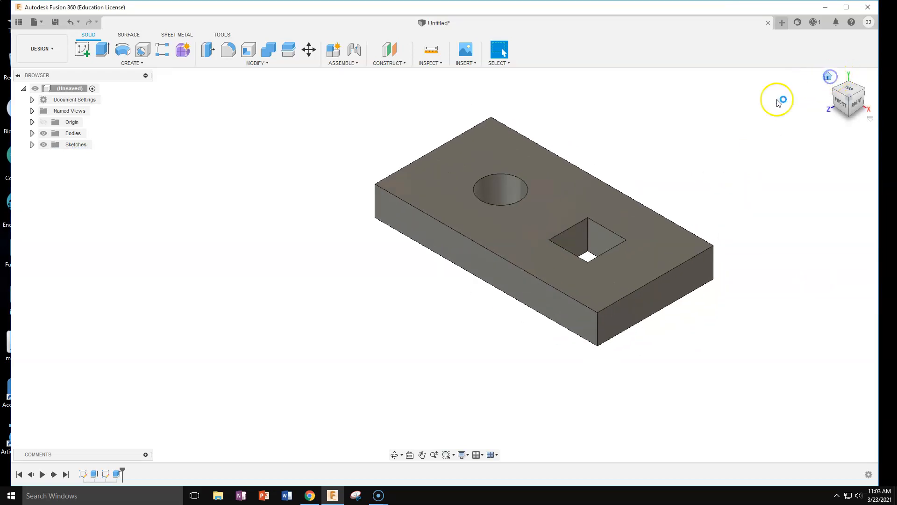
pyautogui.scroll(3, 641, 160)
pyautogui.scroll(-4, 641, 160)
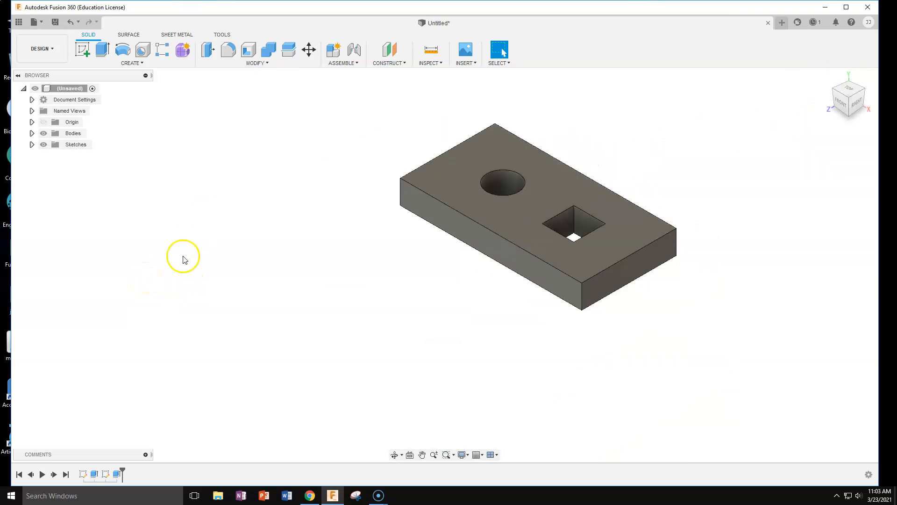
# Step: Search the appearance library for "white" and look through the matching materials down to the white paper and plastic finishes
pyautogui.press('a')
pyautogui.click(720, 279)
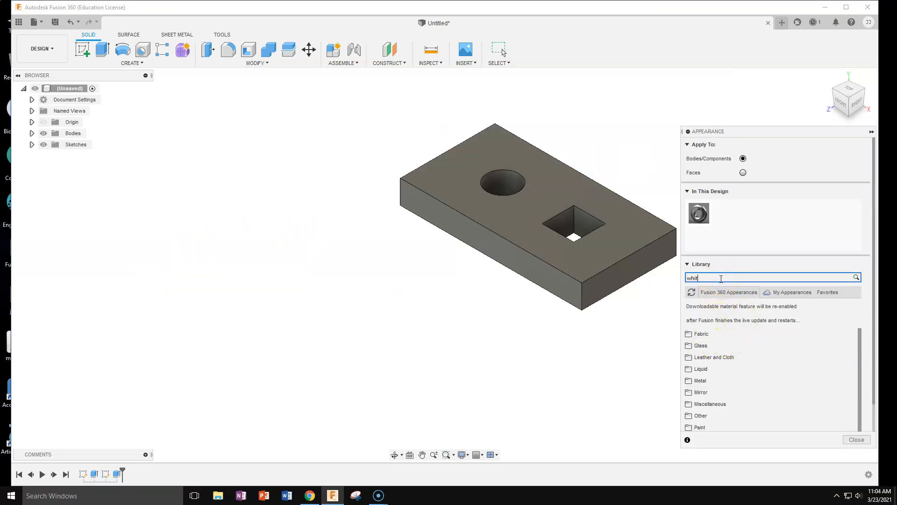
pyautogui.write('white')
pyautogui.press('Return')
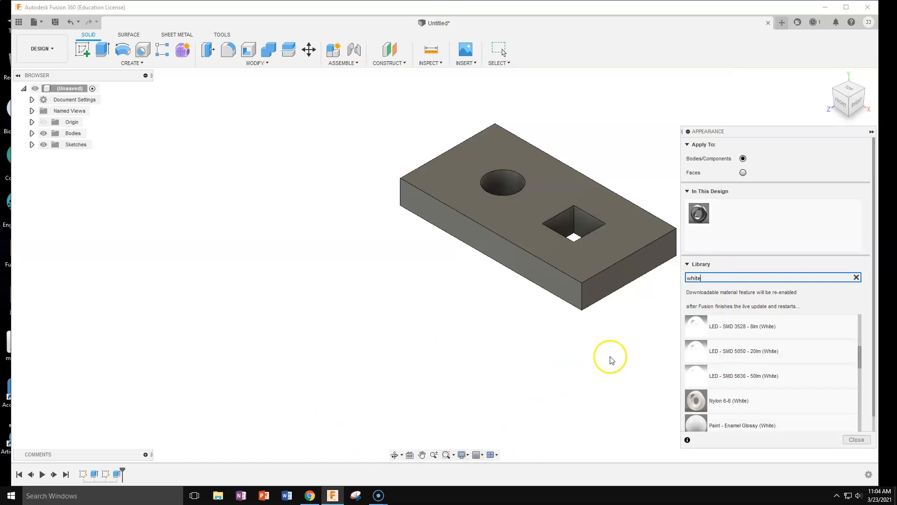
pyautogui.scroll(-5, 757, 376)
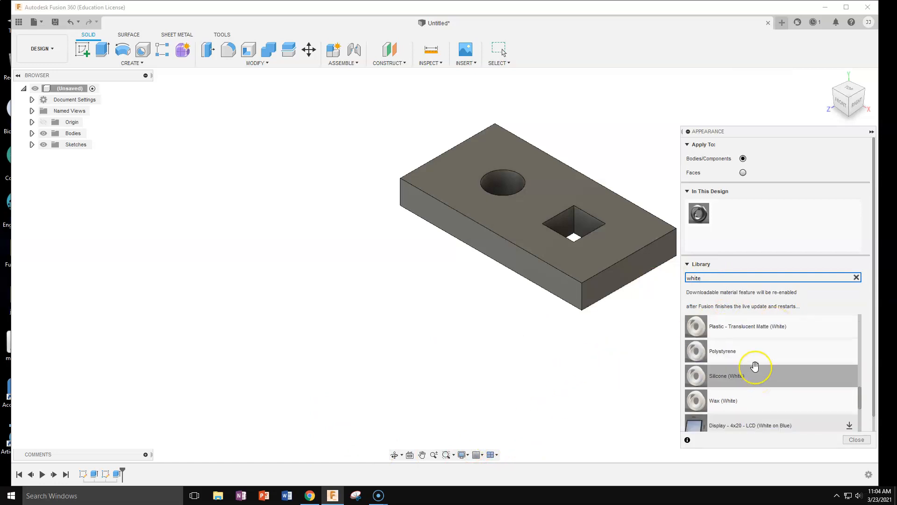
pyautogui.scroll(-5, 754, 366)
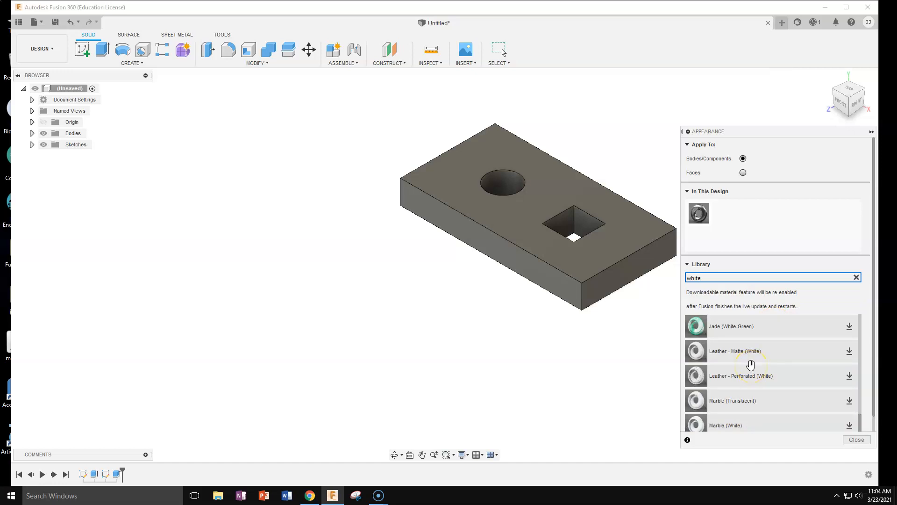
pyautogui.scroll(-2, 751, 364)
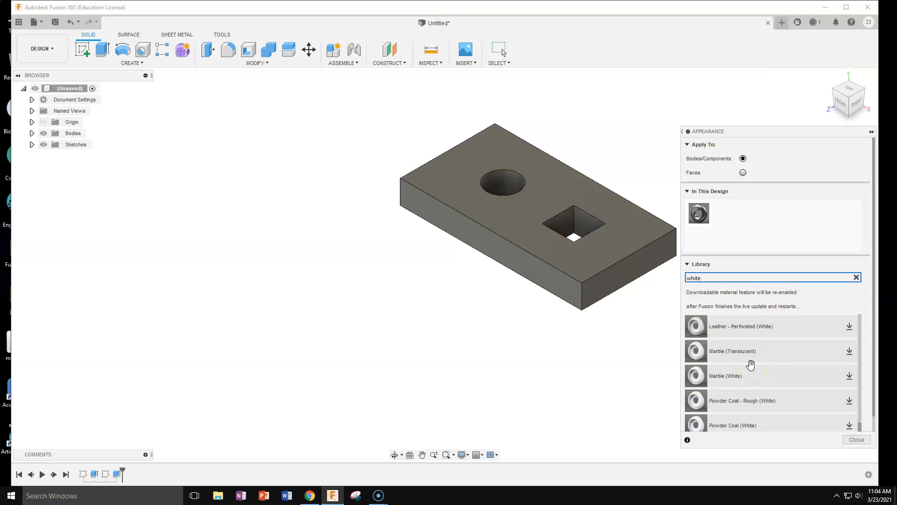
pyautogui.scroll(-1, 750, 365)
pyautogui.scroll(3, 750, 364)
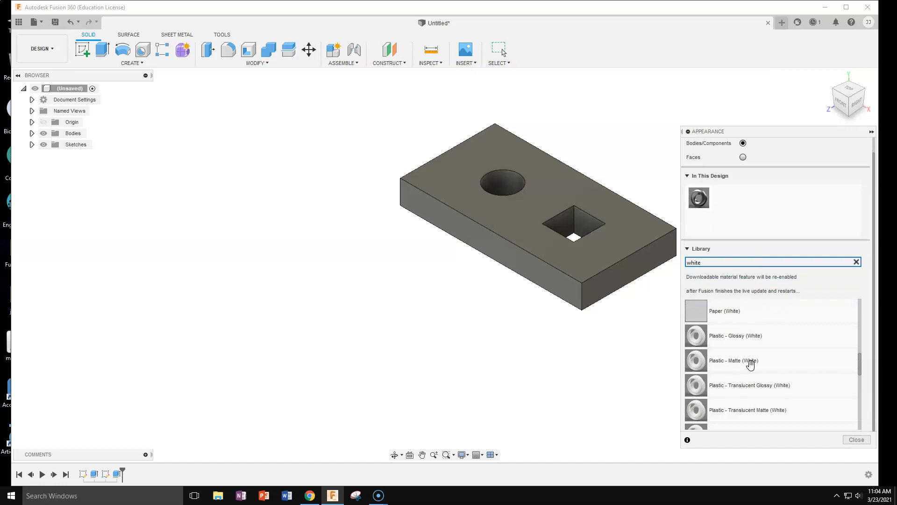
pyautogui.scroll(-5, 751, 365)
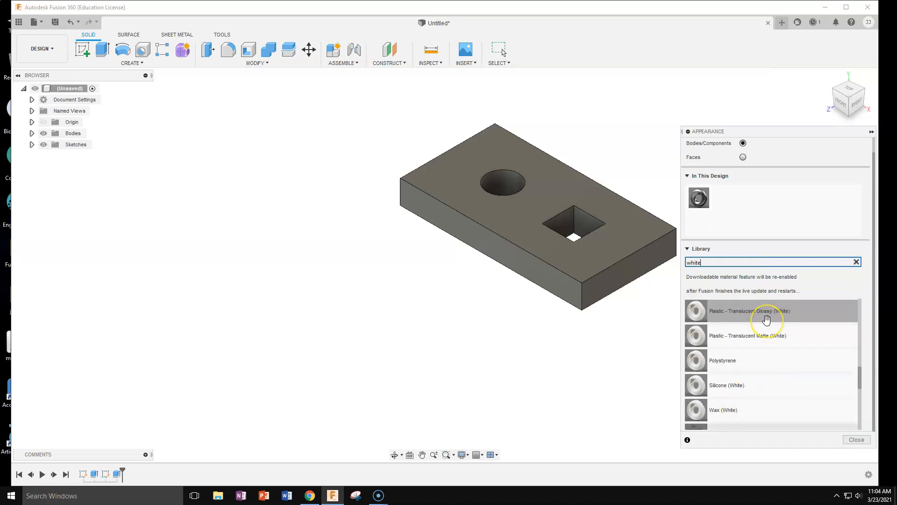
pyautogui.scroll(3, 767, 320)
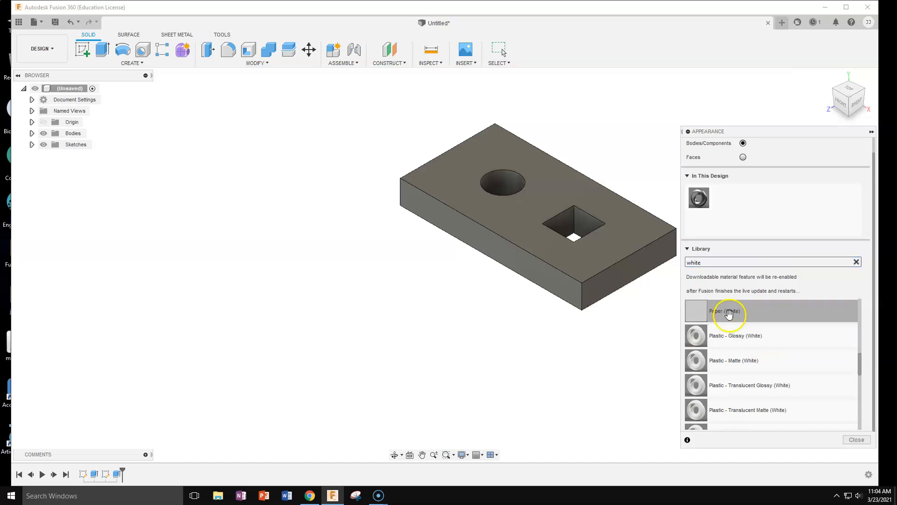
# Step: Try the Paper (White) and Plastic - Matte (White) appearances on the block
pyautogui.moveTo(732, 310); pyautogui.dragTo(562, 257)
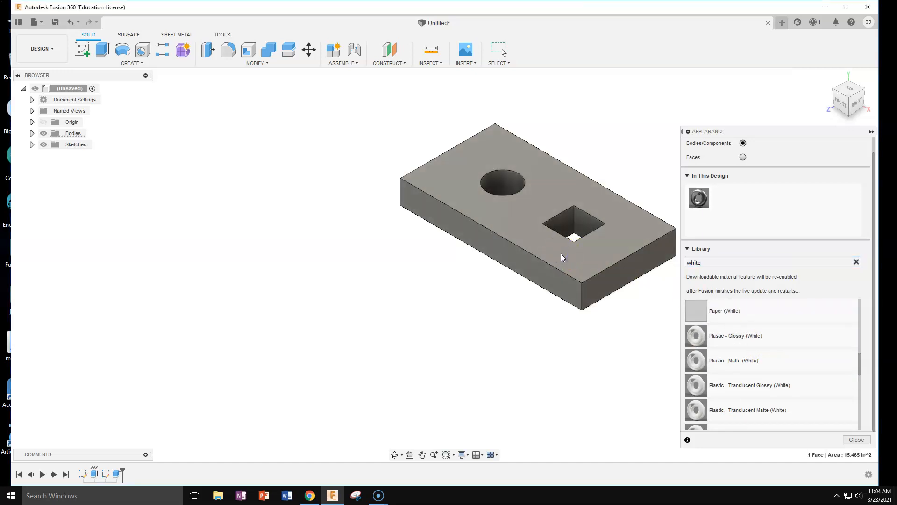
pyautogui.moveTo(746, 360); pyautogui.dragTo(524, 230)
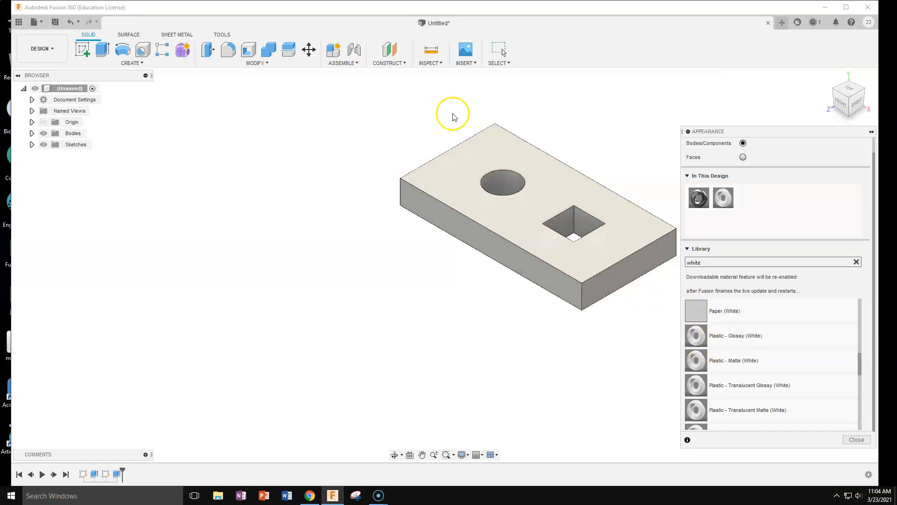
# Step: Select the whole block and apply Plastic - Glossy (White), removing the appearances applied to individual faces
pyautogui.moveTo(381, 85); pyautogui.dragTo(702, 358)
pyautogui.moveTo(781, 337); pyautogui.dragTo(541, 250)
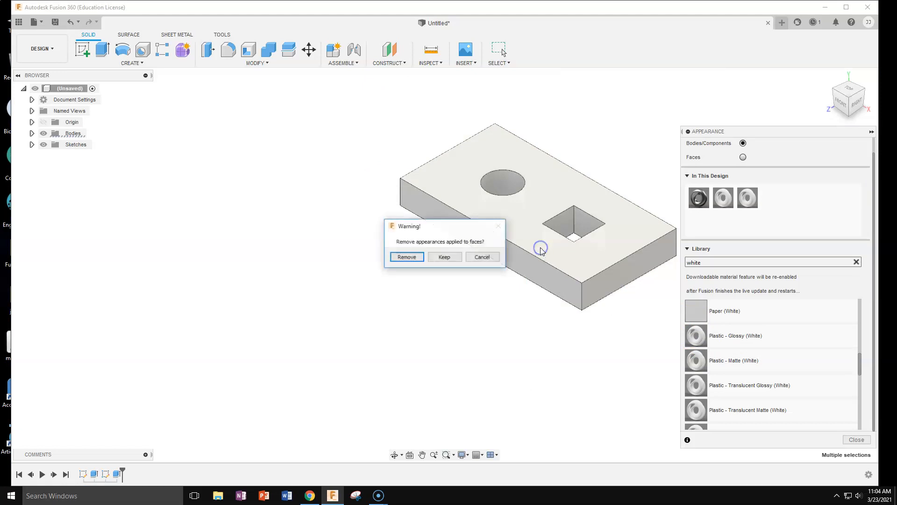
pyautogui.click(407, 256)
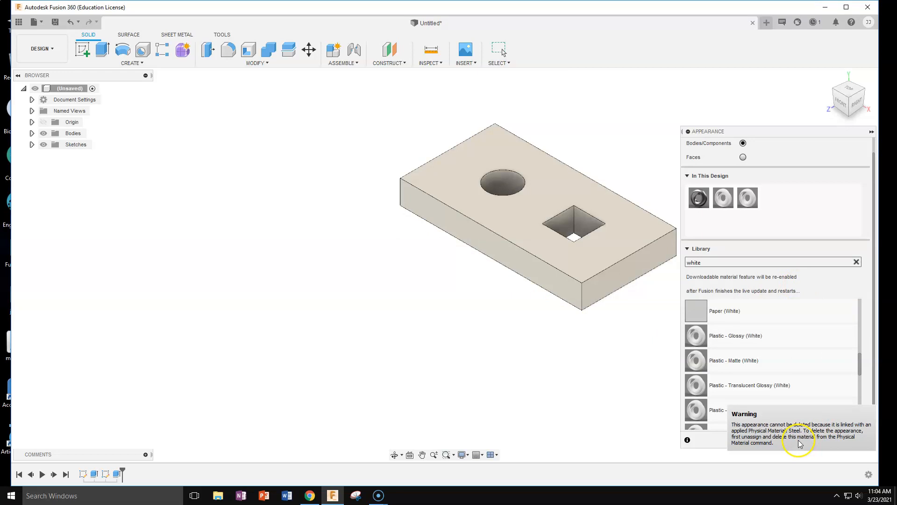
pyautogui.click(720, 260)
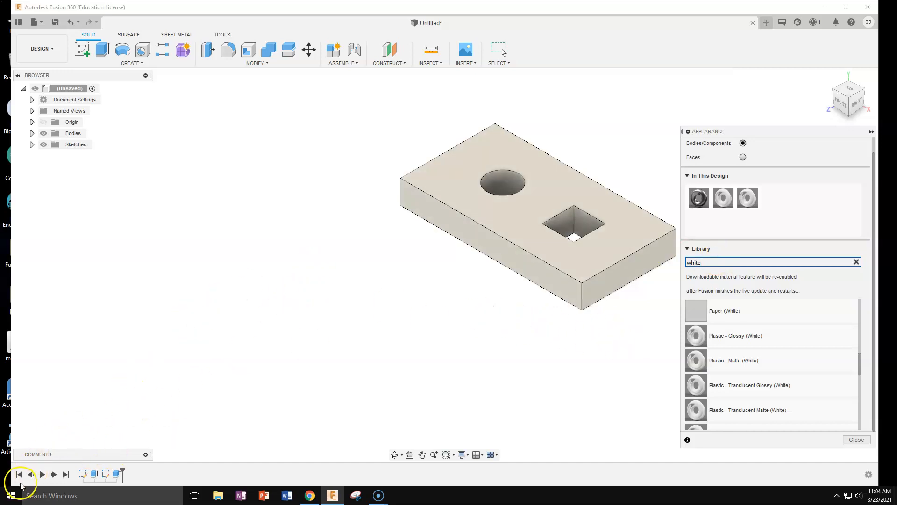
# Step: Save the design as "Top #1" in the Pegboard Toy 1 location
pyautogui.click(46, 26)
pyautogui.click(55, 120)
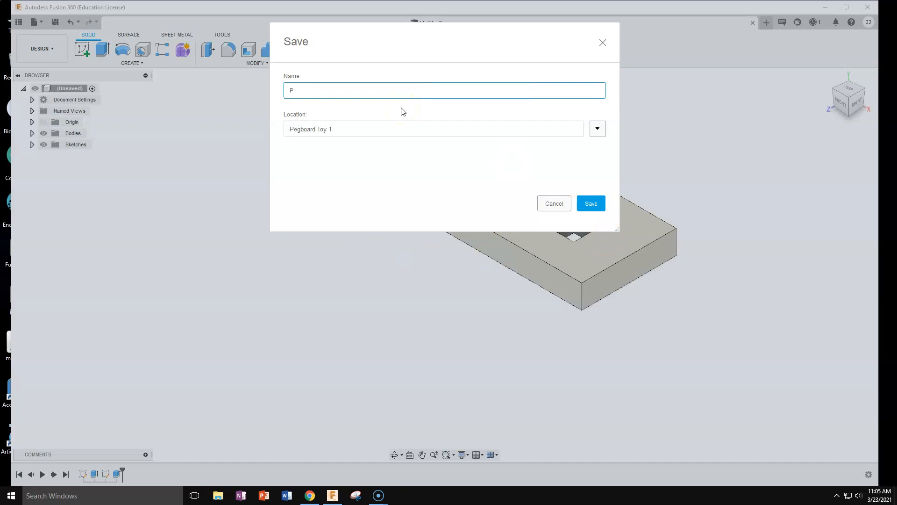
pyautogui.write('op #1')
pyautogui.click(596, 206)
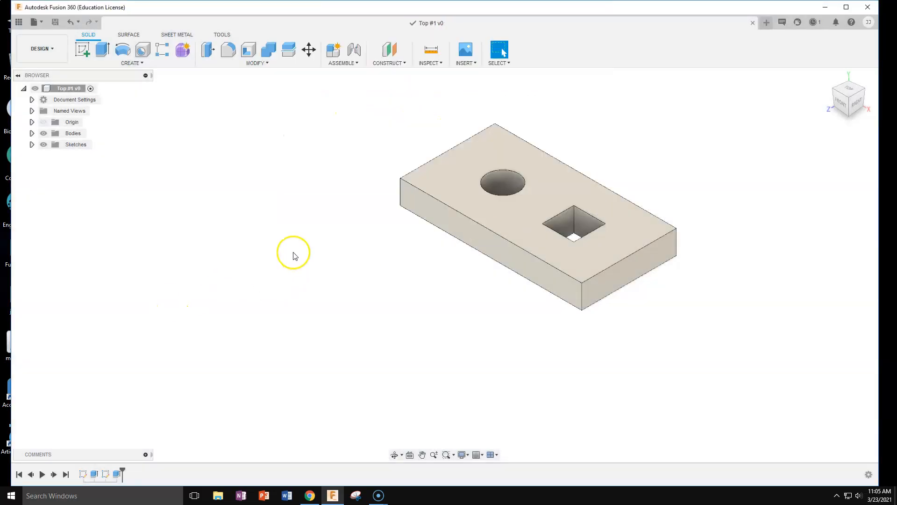